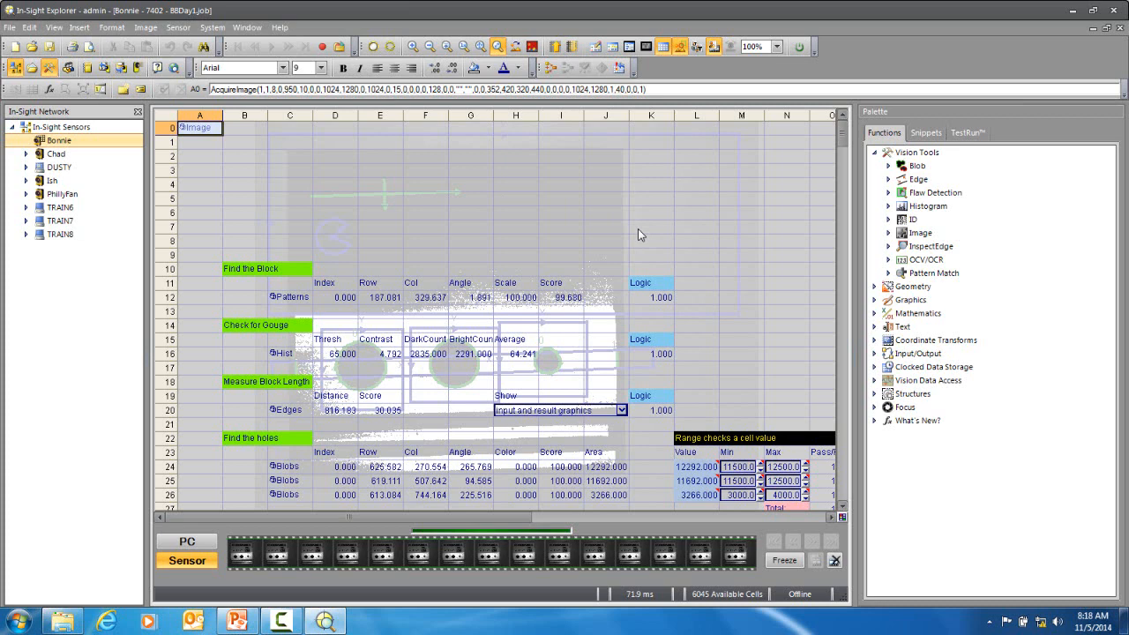
Step: Trigger a new image acquisition and add an "Error Control" label with a pink background in cell L15
key("F5")
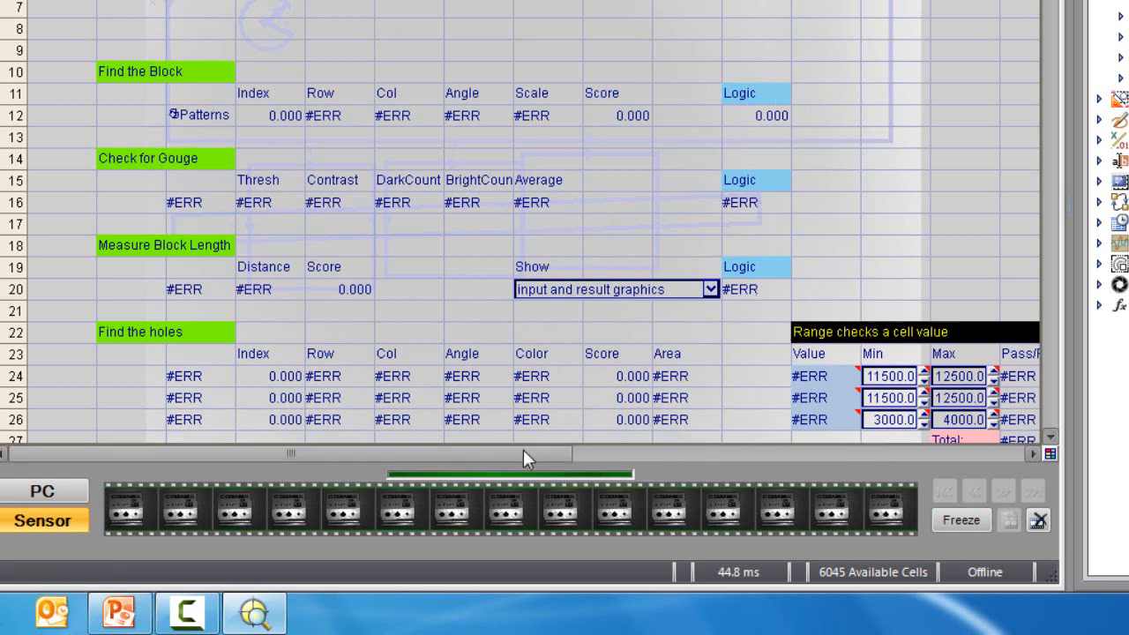
left_click_drag(523, 456, 635, 459)
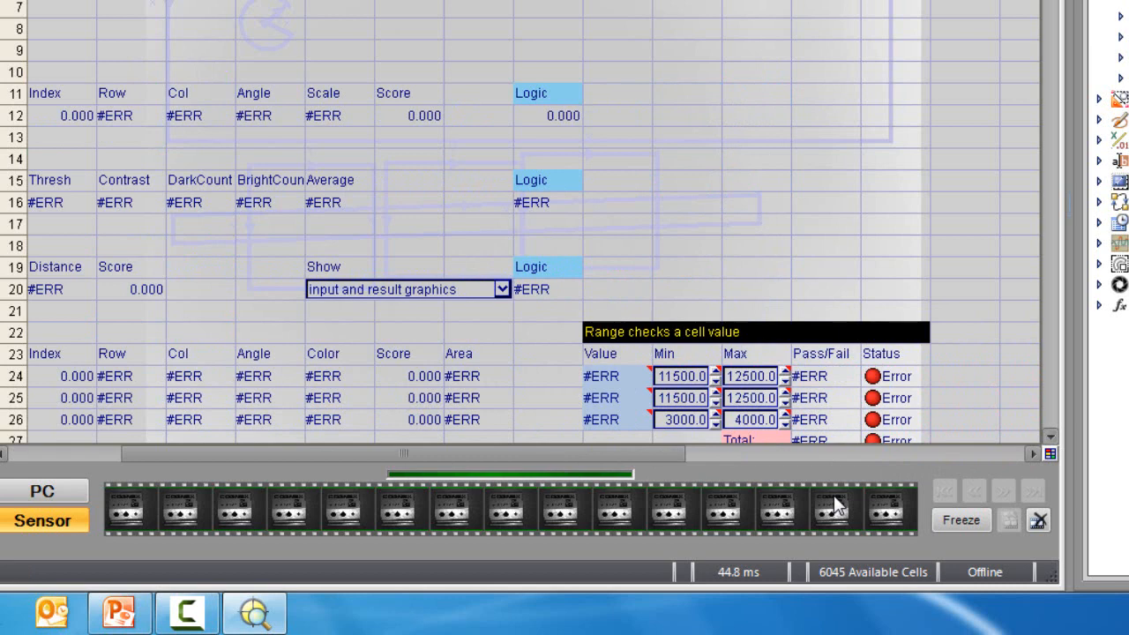
left_click(615, 184)
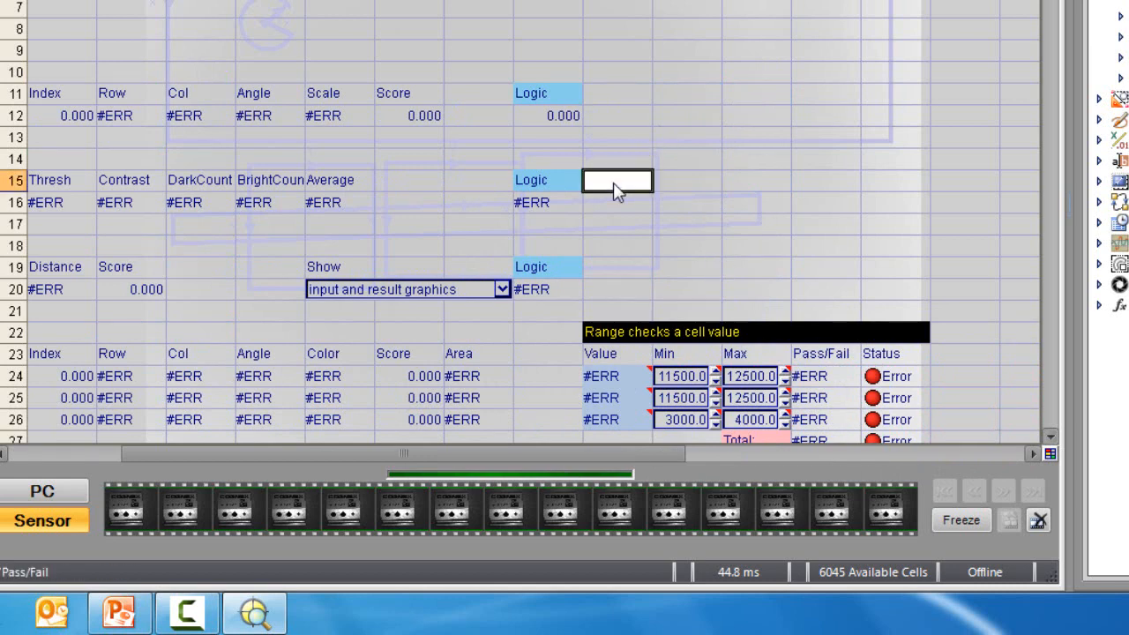
double_click(615, 184)
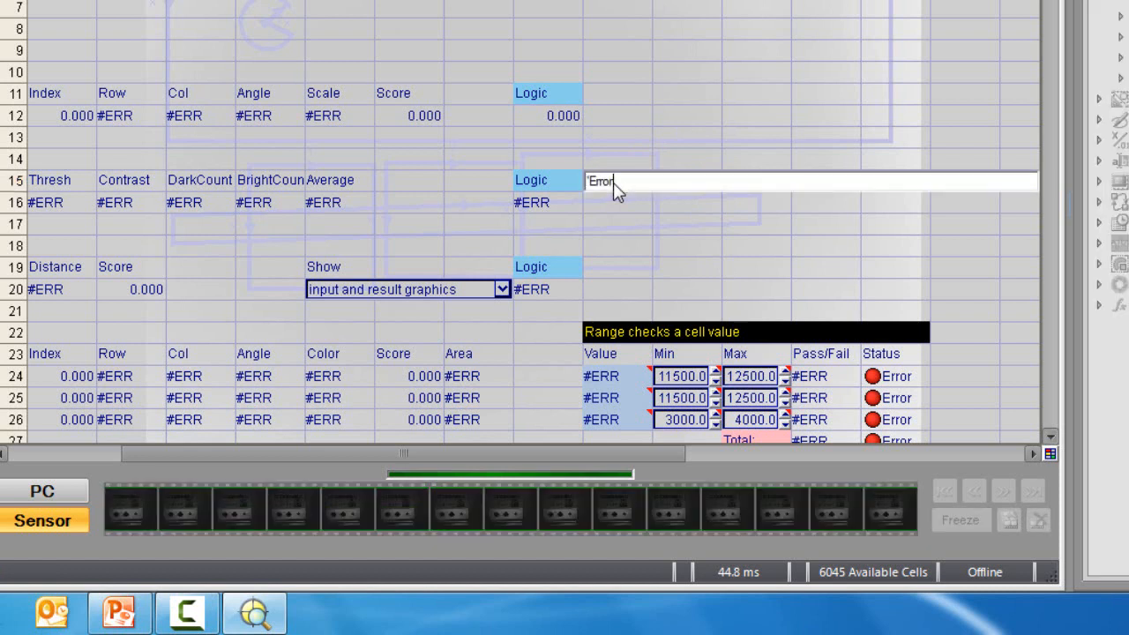
type("'Error Control")
key("Return")
left_click(496, 1)
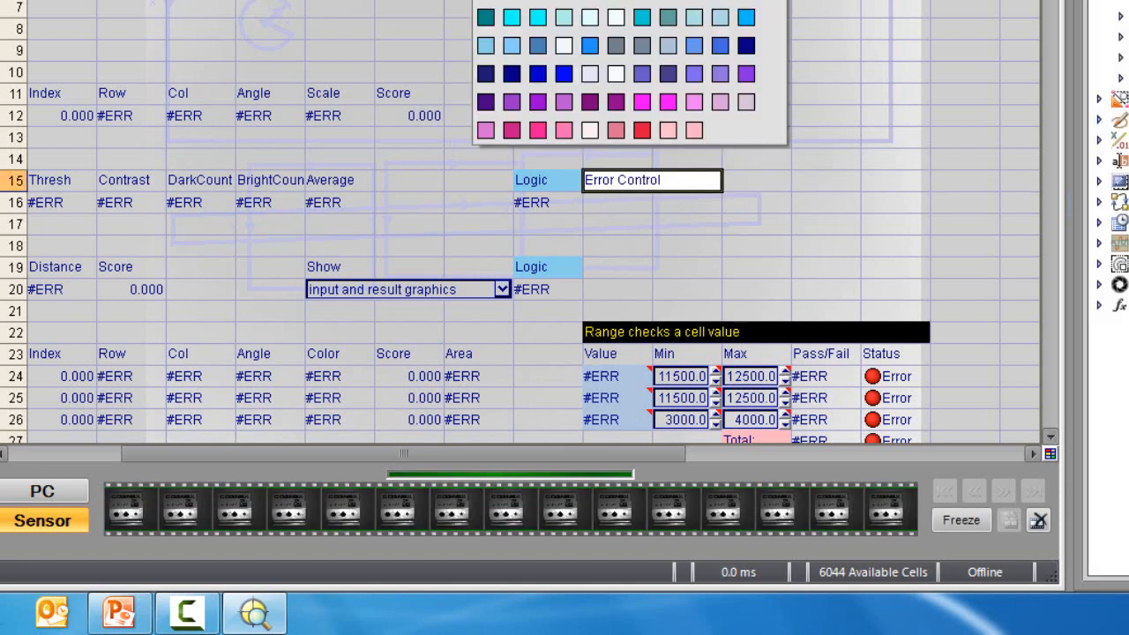
left_click(694, 102)
left_click(837, 210)
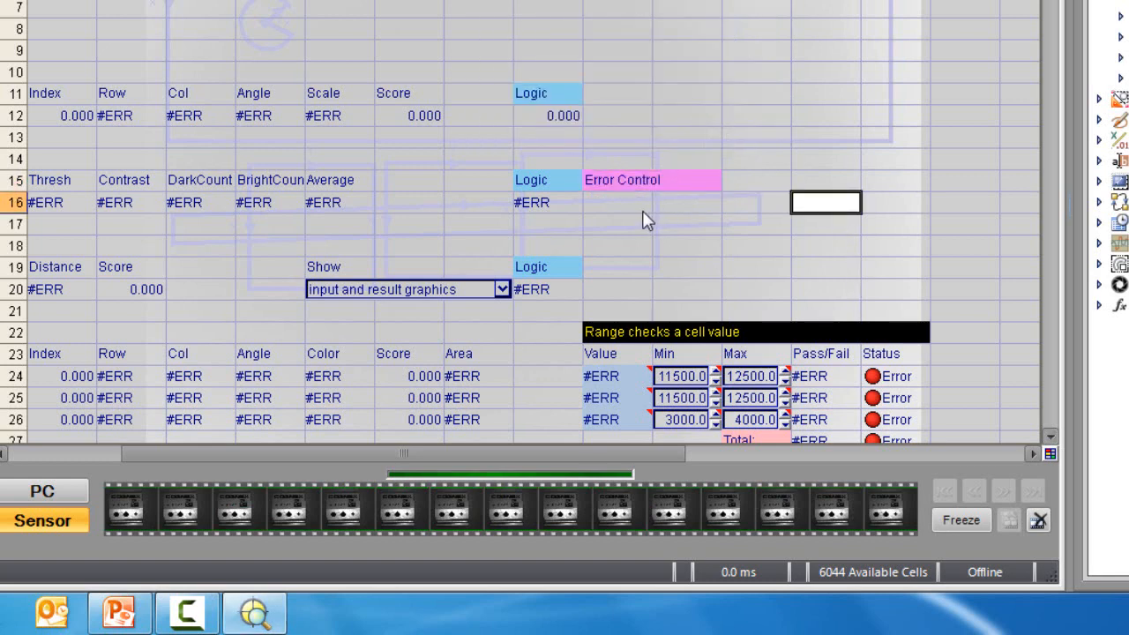
Step: Insert the ErrFree lookup function in cell L16, referencing the gouge check's logic result in K16
left_click(626, 205)
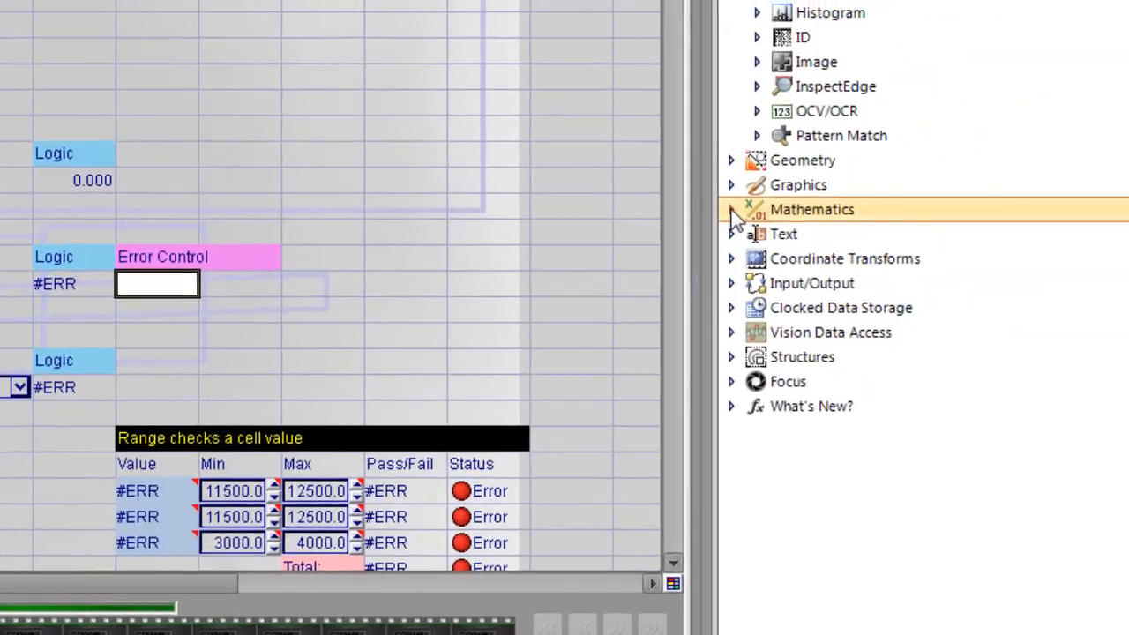
double_click(1113, 139)
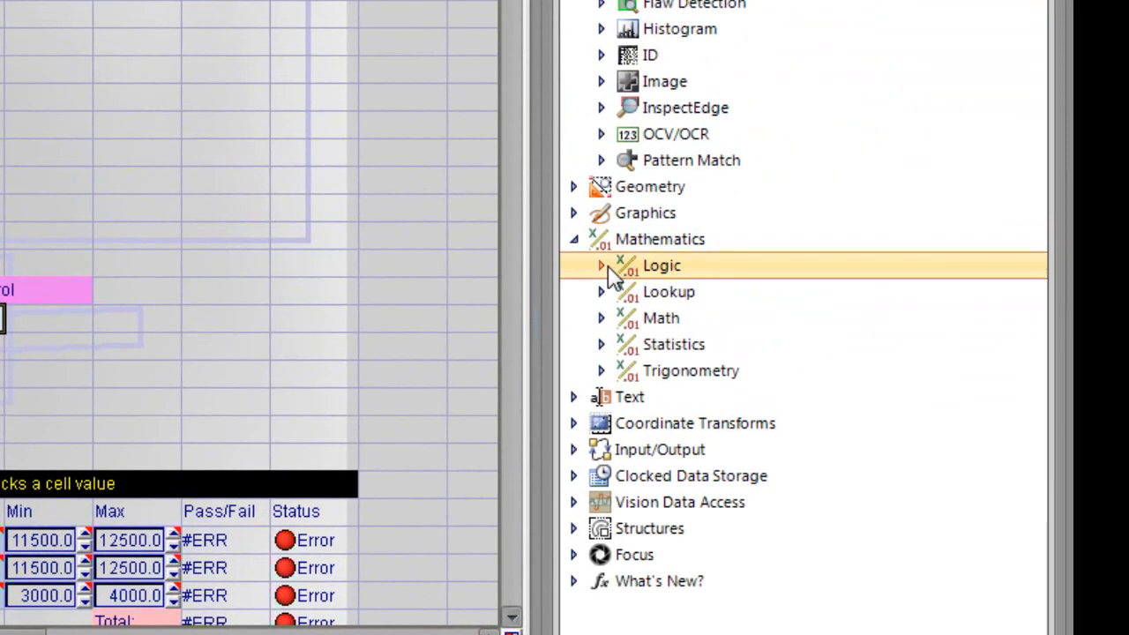
left_click(600, 291)
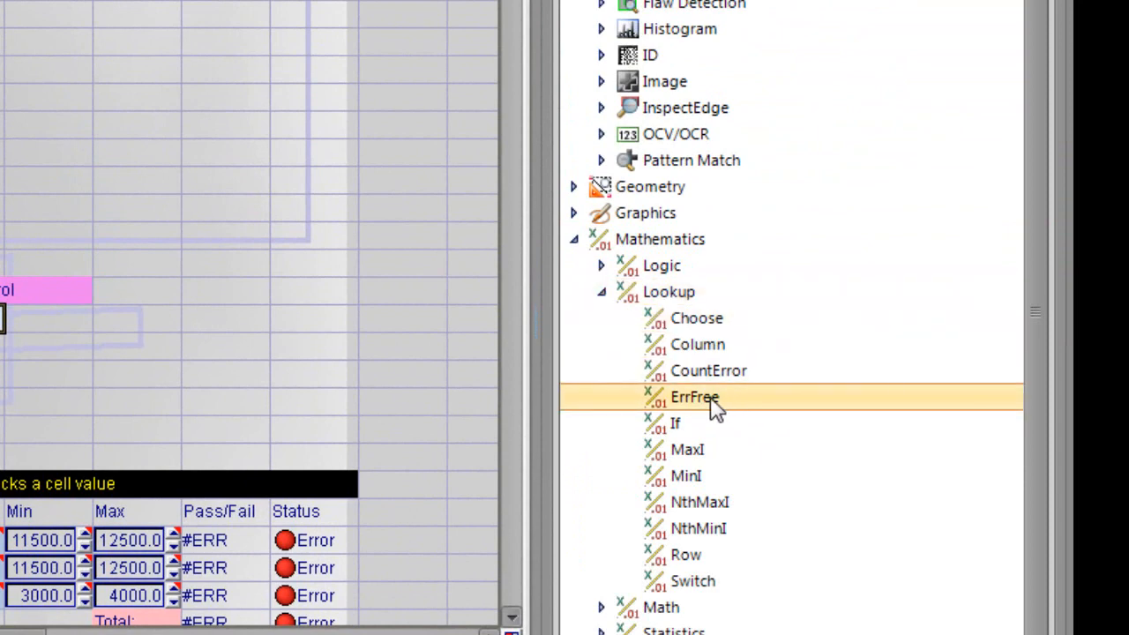
left_click_drag(714, 405, 488, 334)
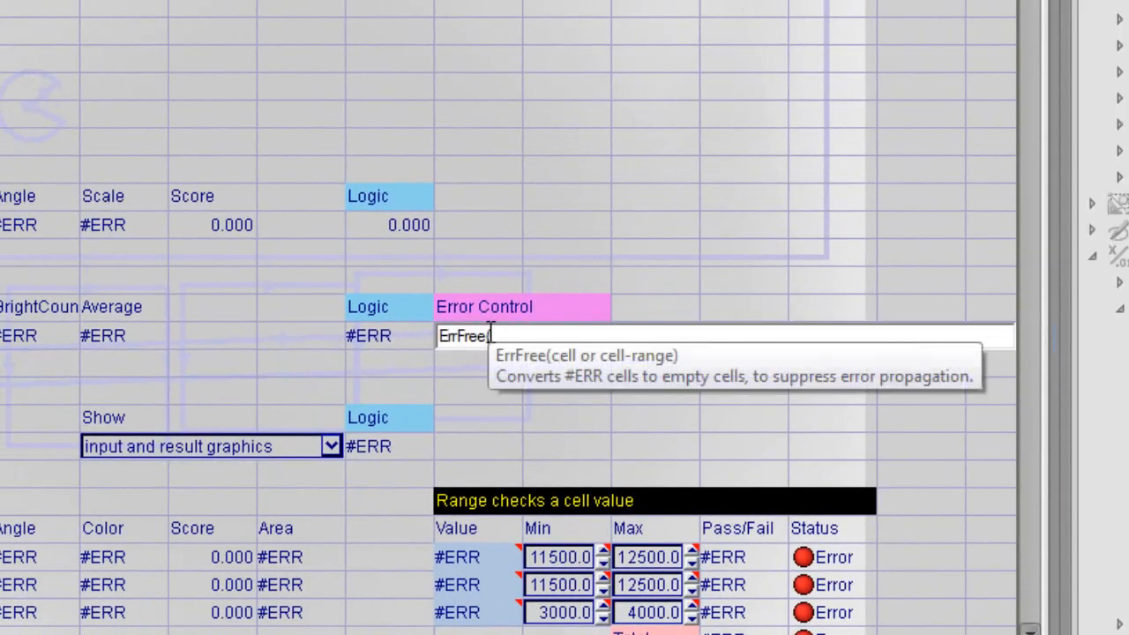
left_click(379, 337)
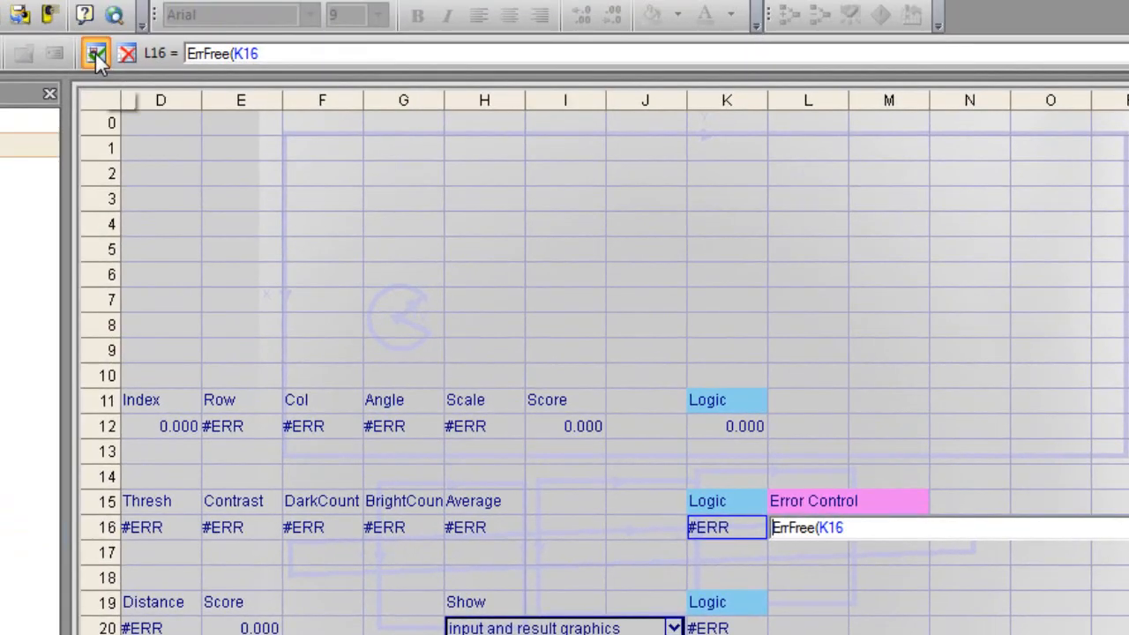
left_click(96, 51)
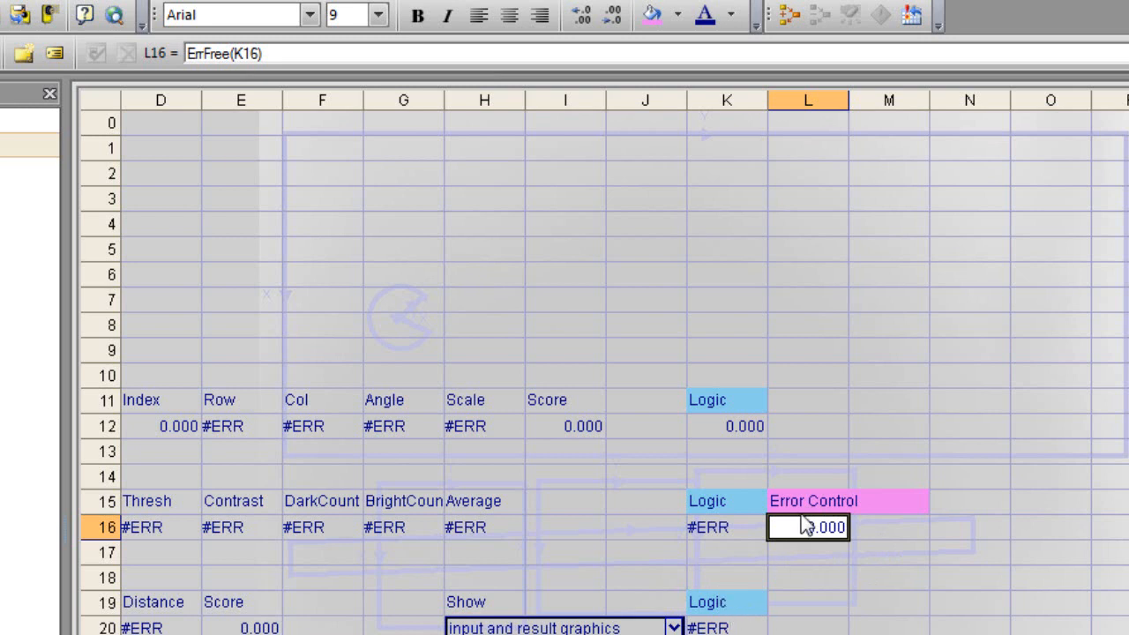
Step: Copy the Error Control label and formula from L15:L16 to L19 beside the block length logic, and check the pasted formula's reference
left_click_drag(799, 504, 797, 526)
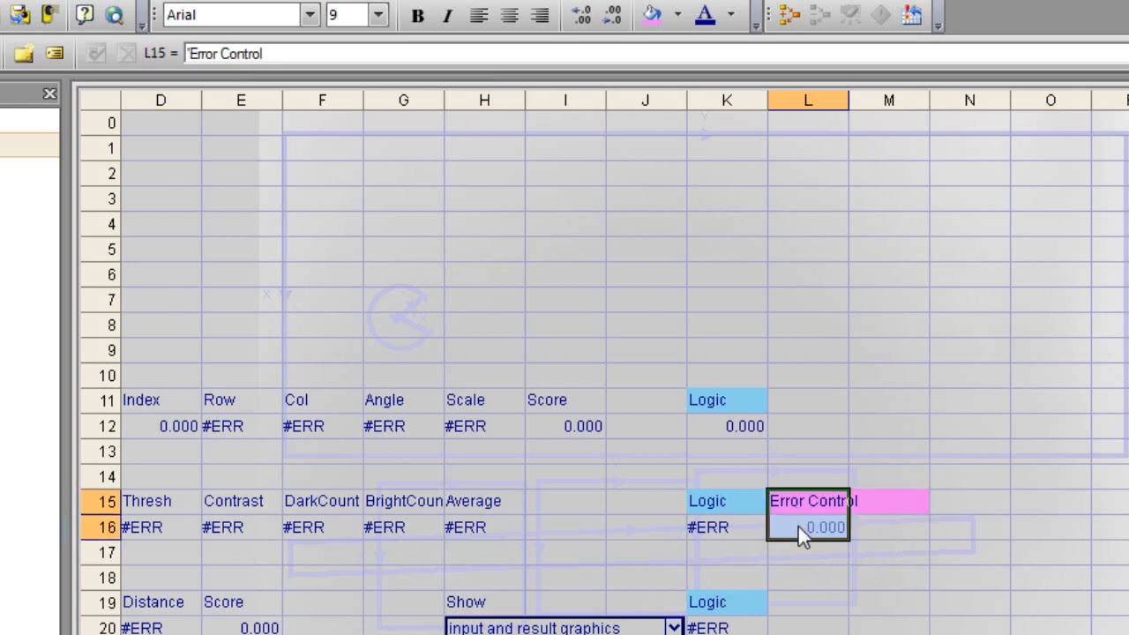
right_click(798, 527)
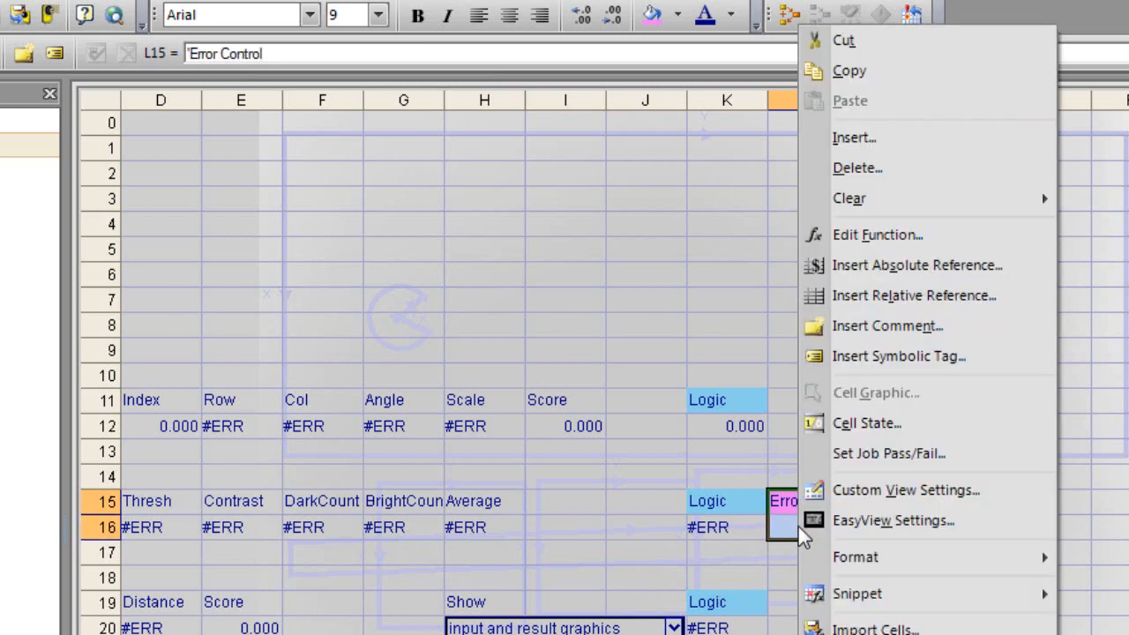
left_click(850, 74)
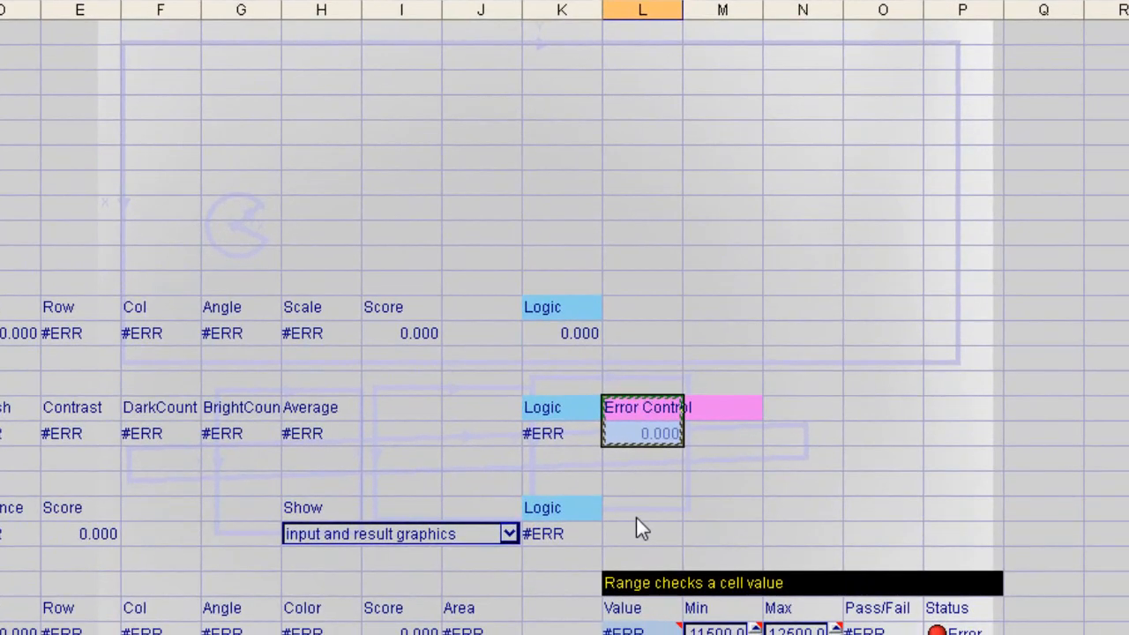
left_click(800, 601)
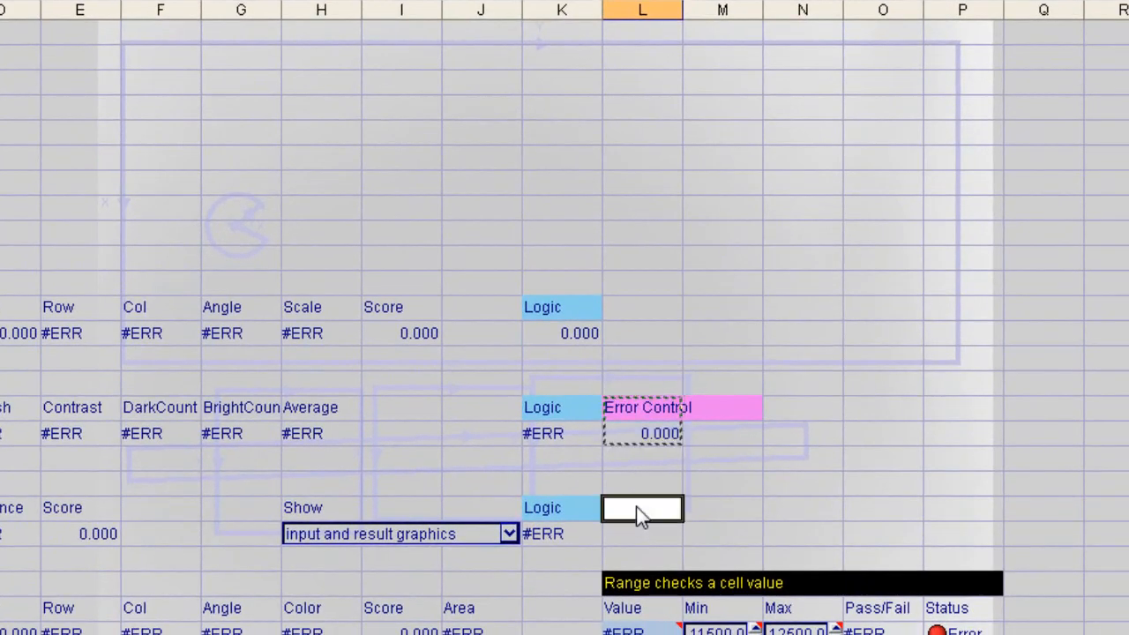
right_click(636, 508)
left_click(679, 6)
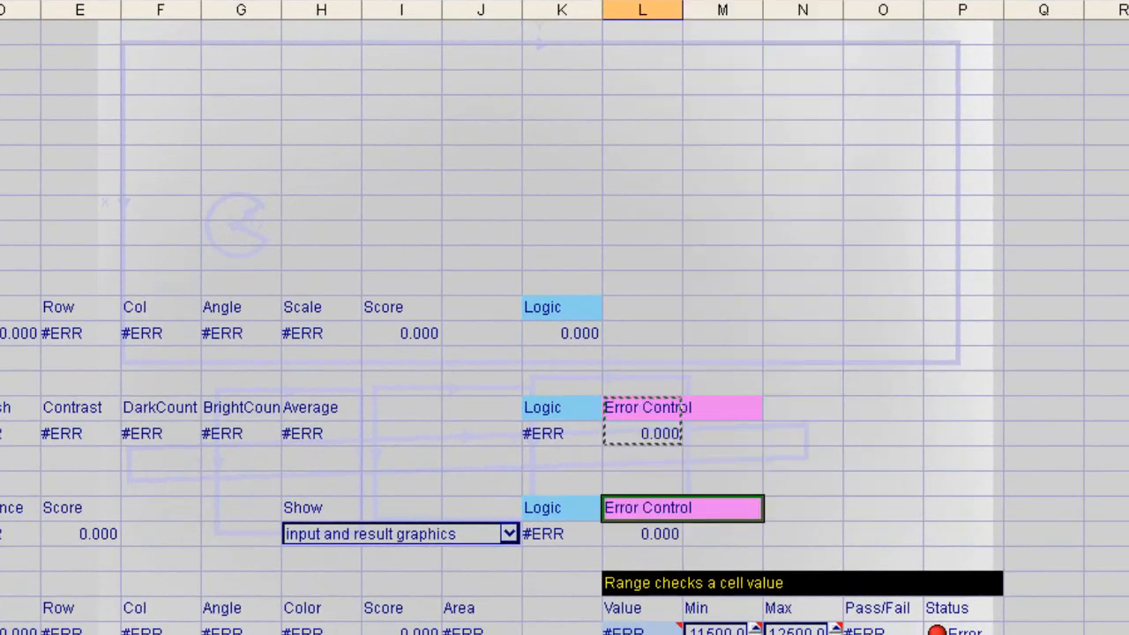
mouse_move(541, 543)
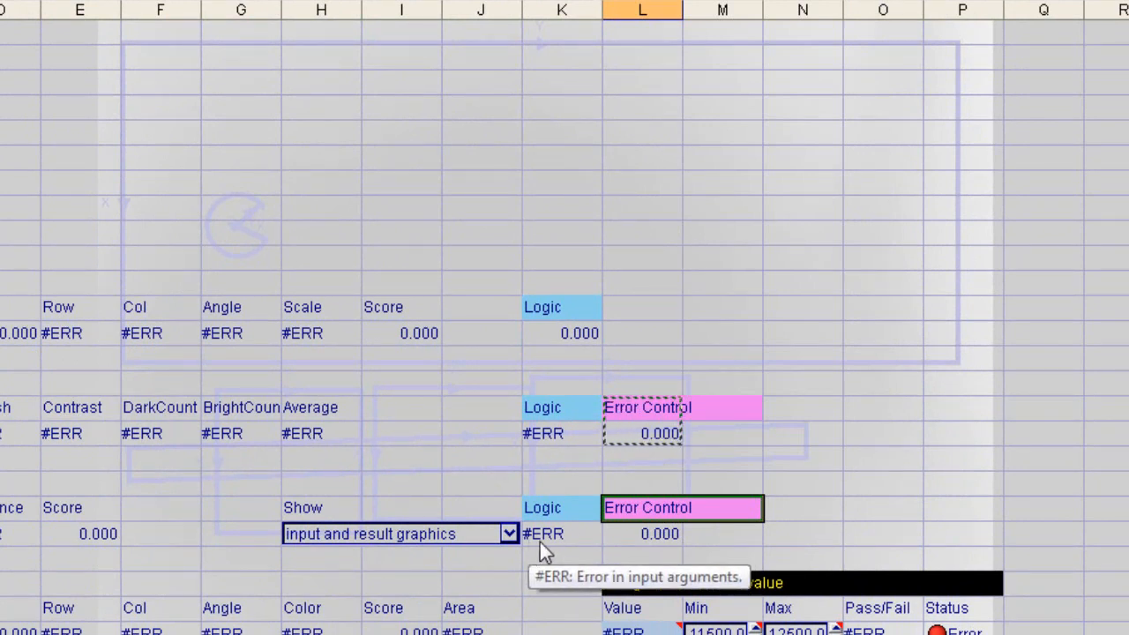
double_click(633, 532)
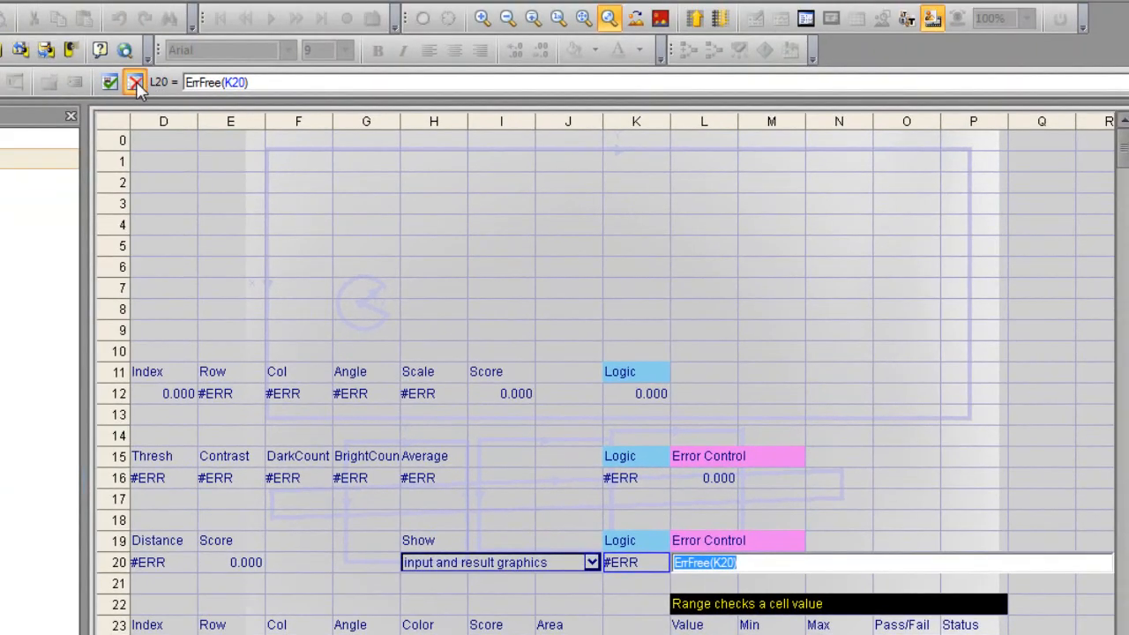
left_click(136, 81)
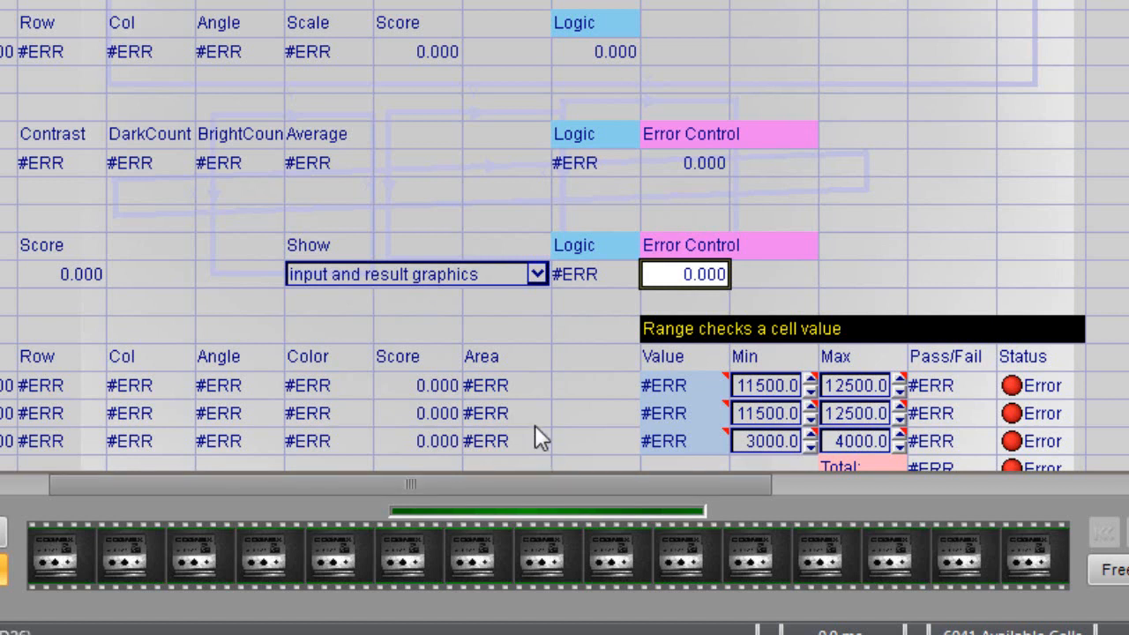
Step: Paste the copied Error Control label and formula at K23 beside the hole areas, and check the formula in K24
left_click(609, 361)
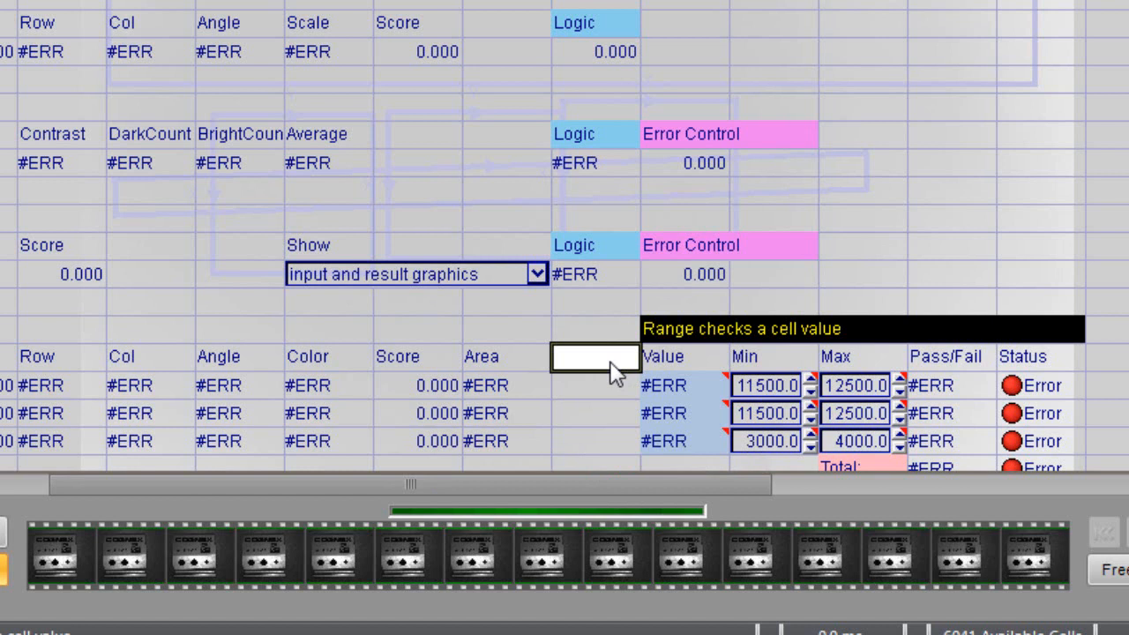
key("ctrl+v")
left_click(588, 385)
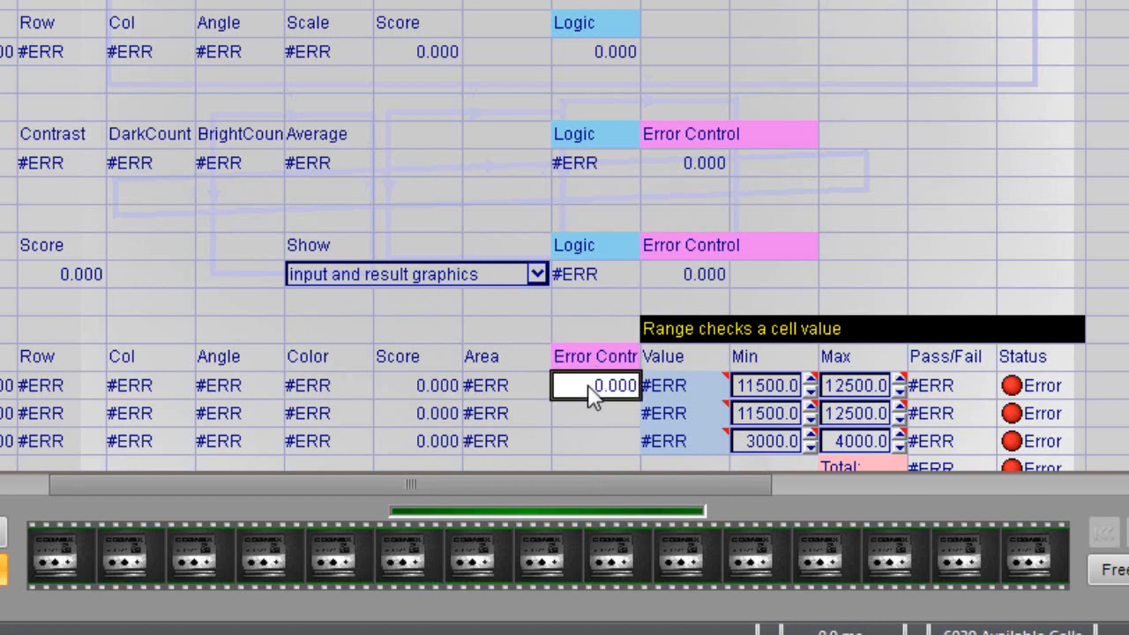
double_click(587, 387)
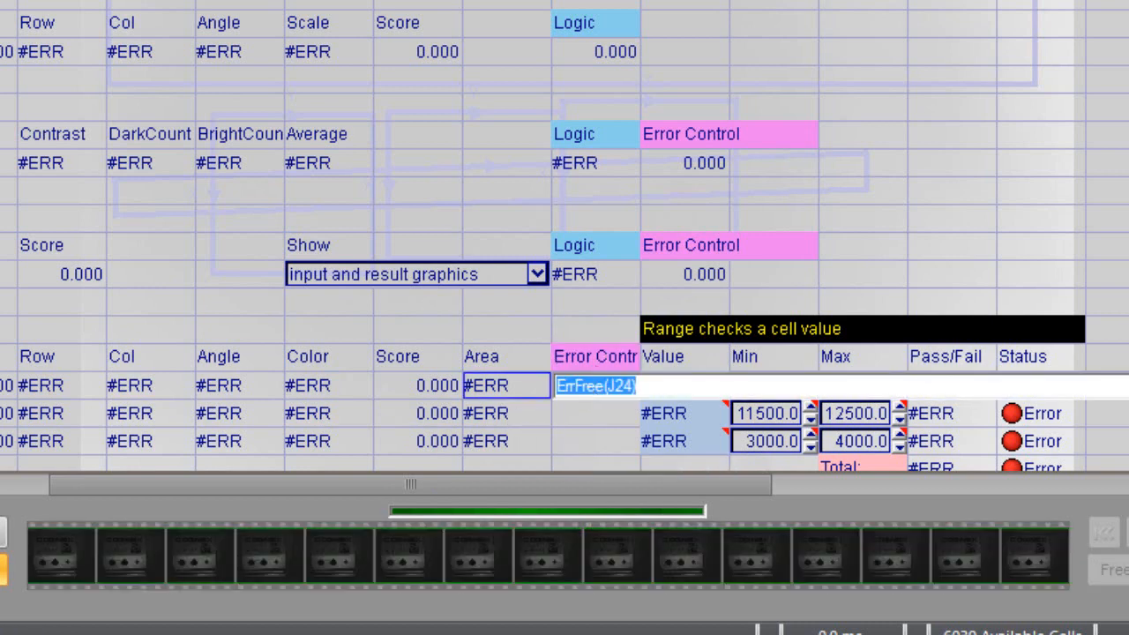
key("Return")
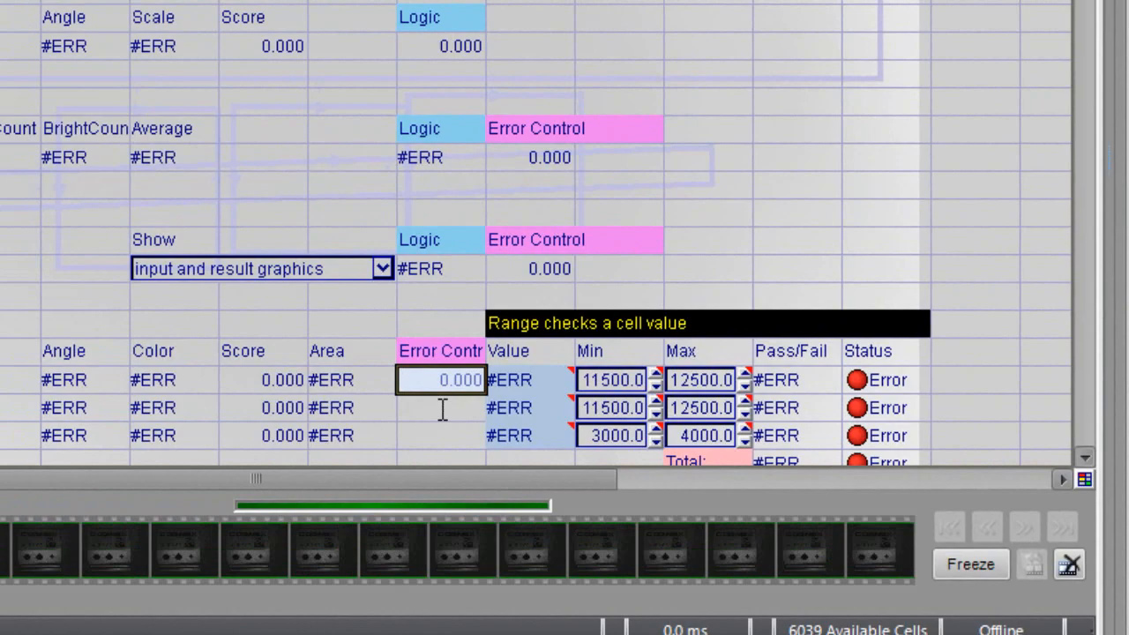
Step: Insert ErrFree functions for the remaining two hole areas, referencing J25 in cell K25 and J26 in cell K26
left_click_drag(443, 409, 442, 409)
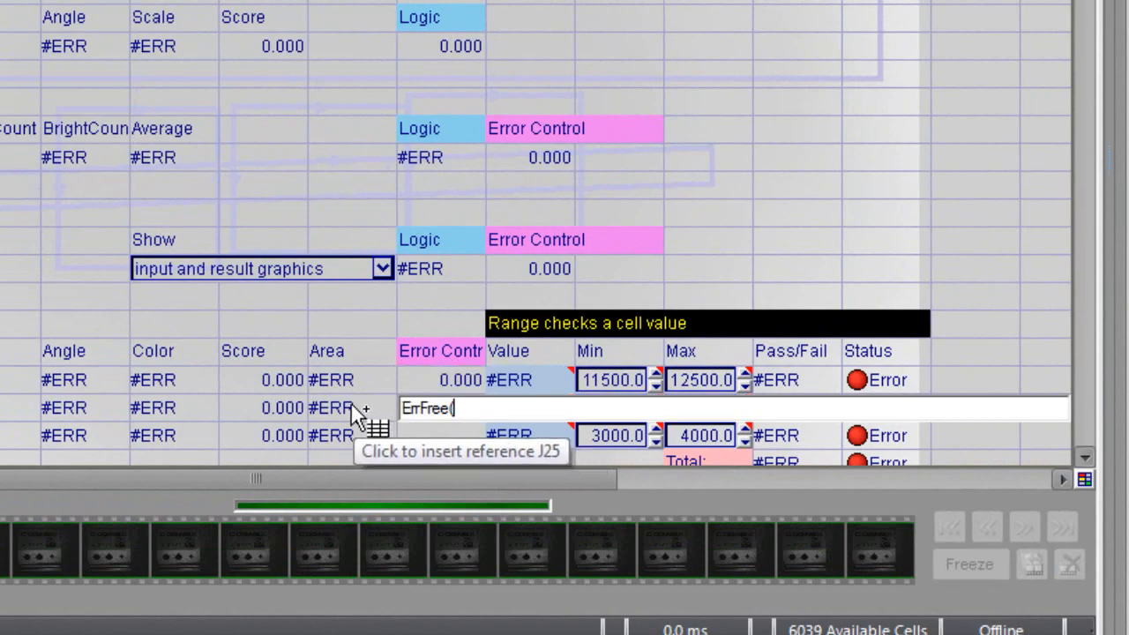
left_click(358, 411)
key("Return")
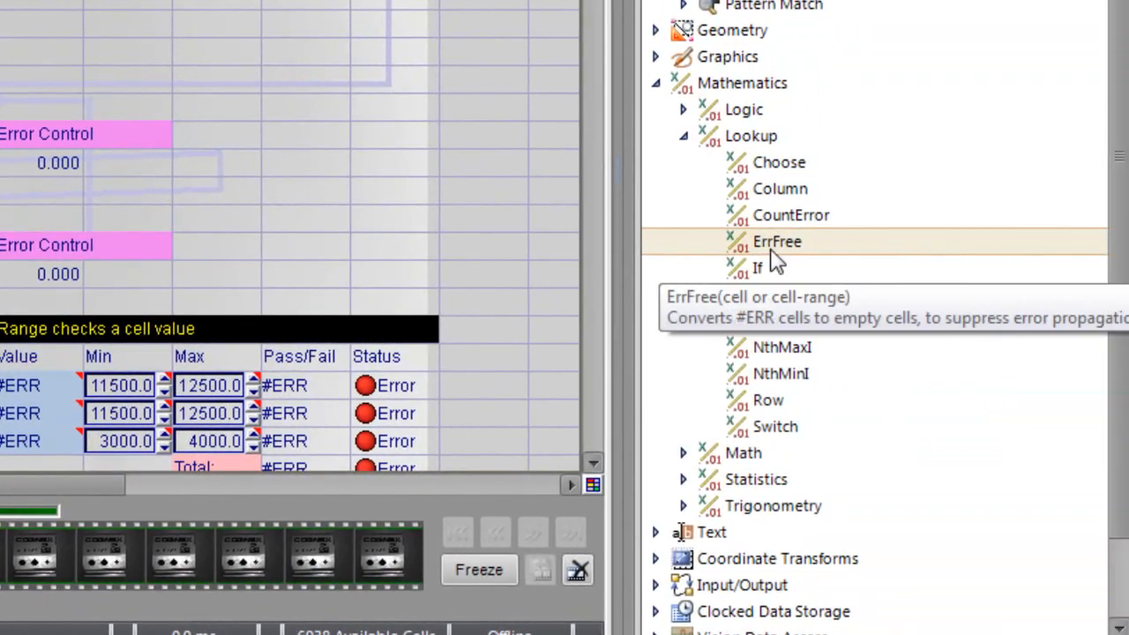
left_click_drag(771, 248, 53, 434)
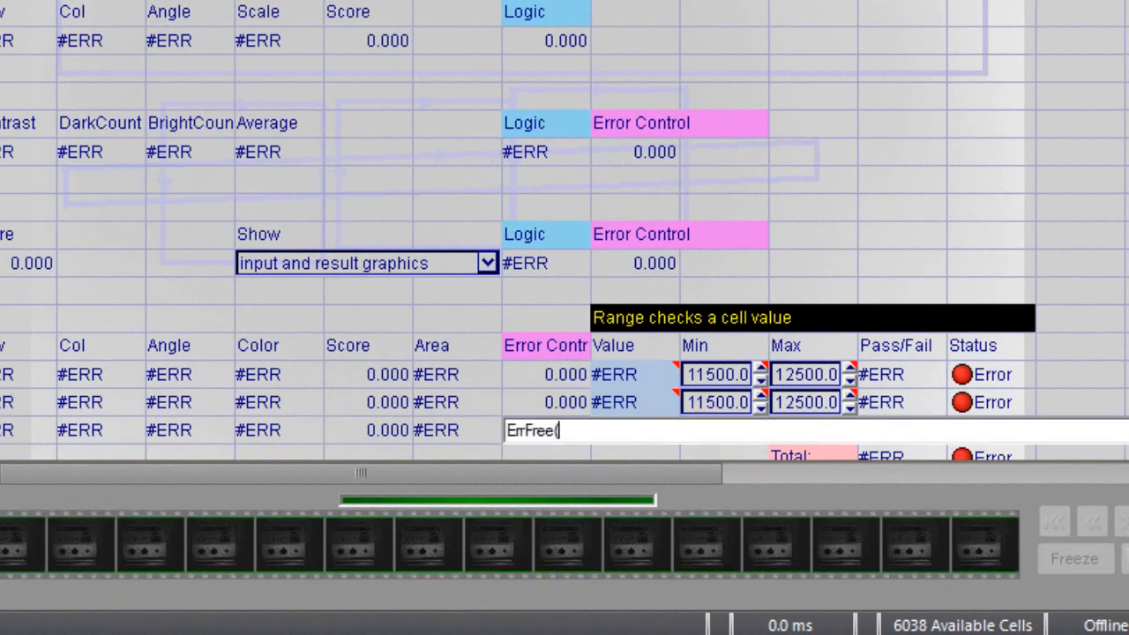
left_click(458, 420)
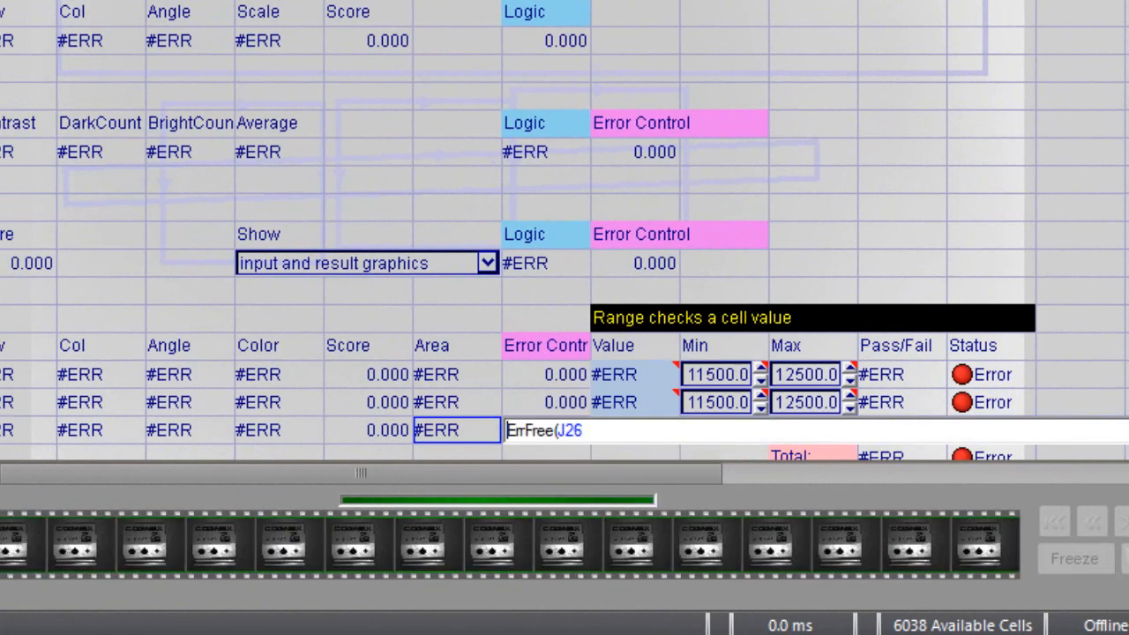
key("Return")
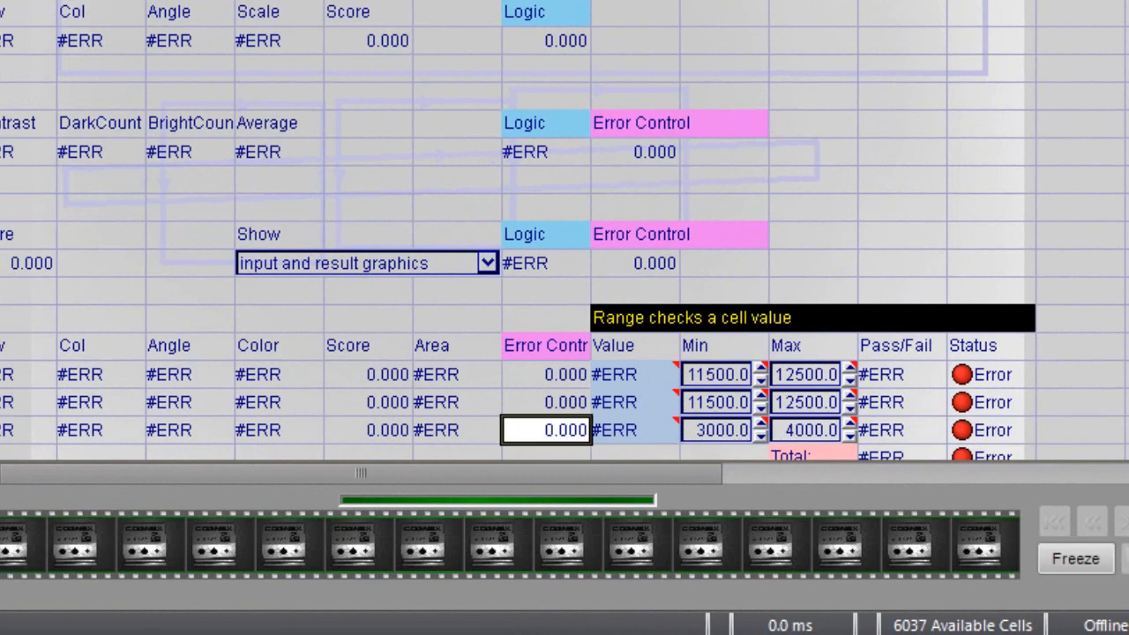
Step: Replace the first range-check Value reference in cell L24 with the error-controlled cell K24
scroll(643, 259, "down", 2)
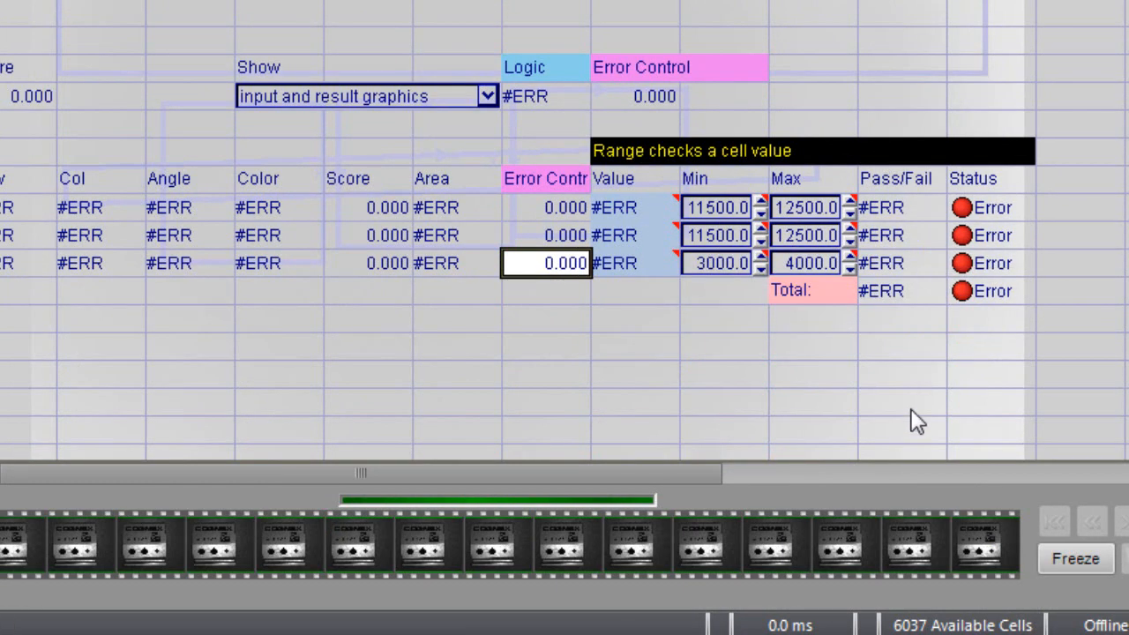
left_click(628, 207)
double_click(628, 207)
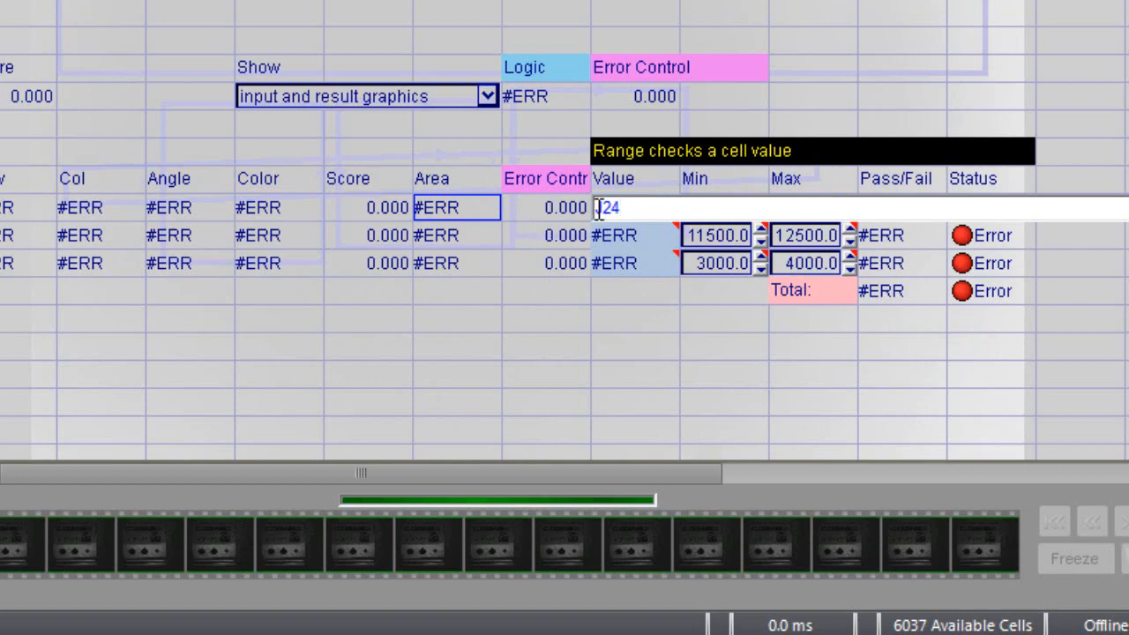
key("BackSpace")
key("BackSpace")
key("BackSpace")
left_click(562, 227)
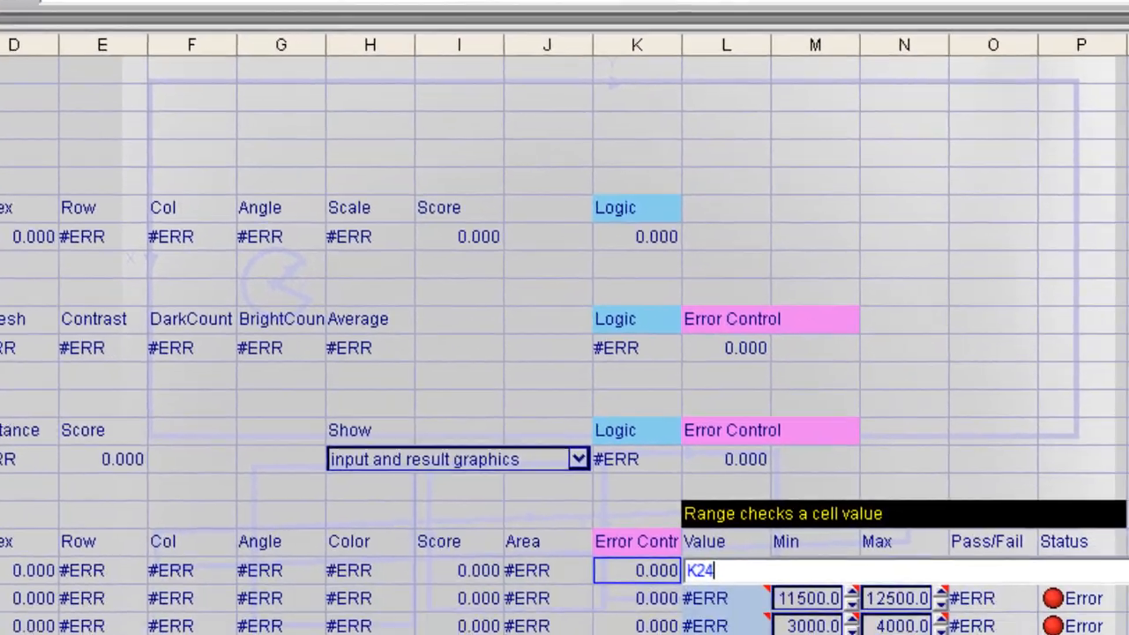
key("Return")
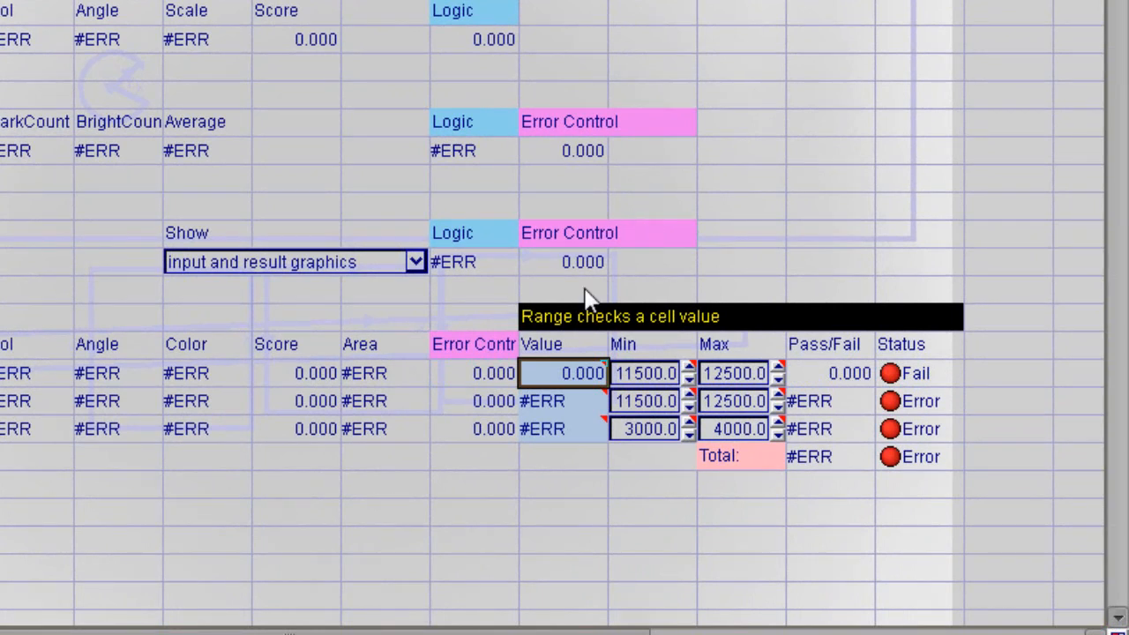
Step: Change the second range-check Value reference in cell L25 to the error-controlled cell K25
left_click(578, 399)
left_click(582, 410)
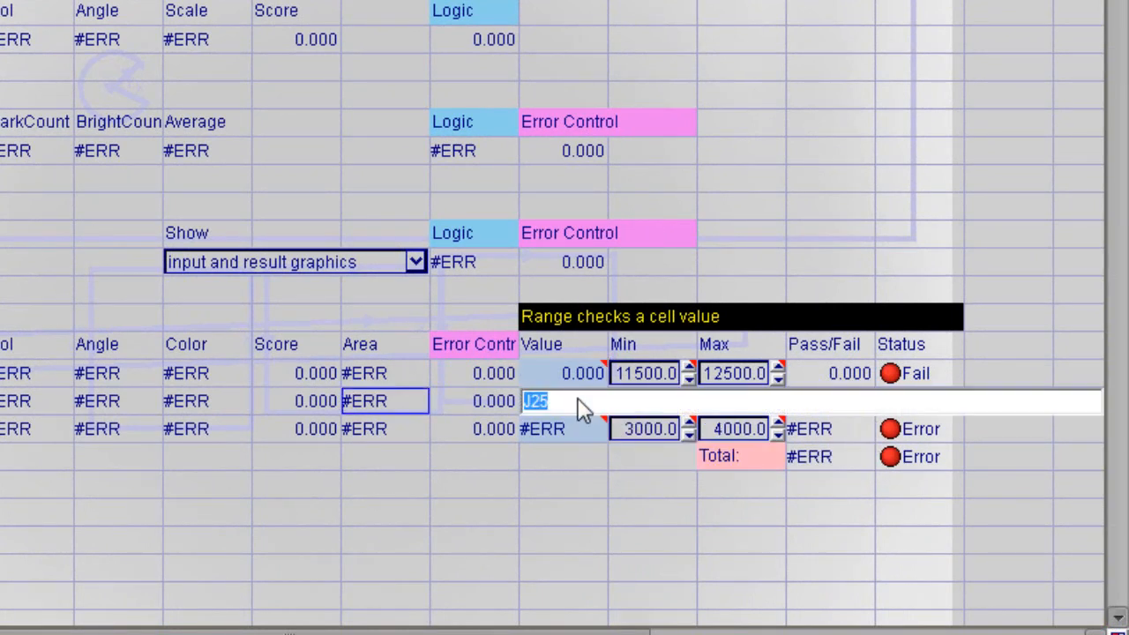
left_click(489, 401)
key("Return")
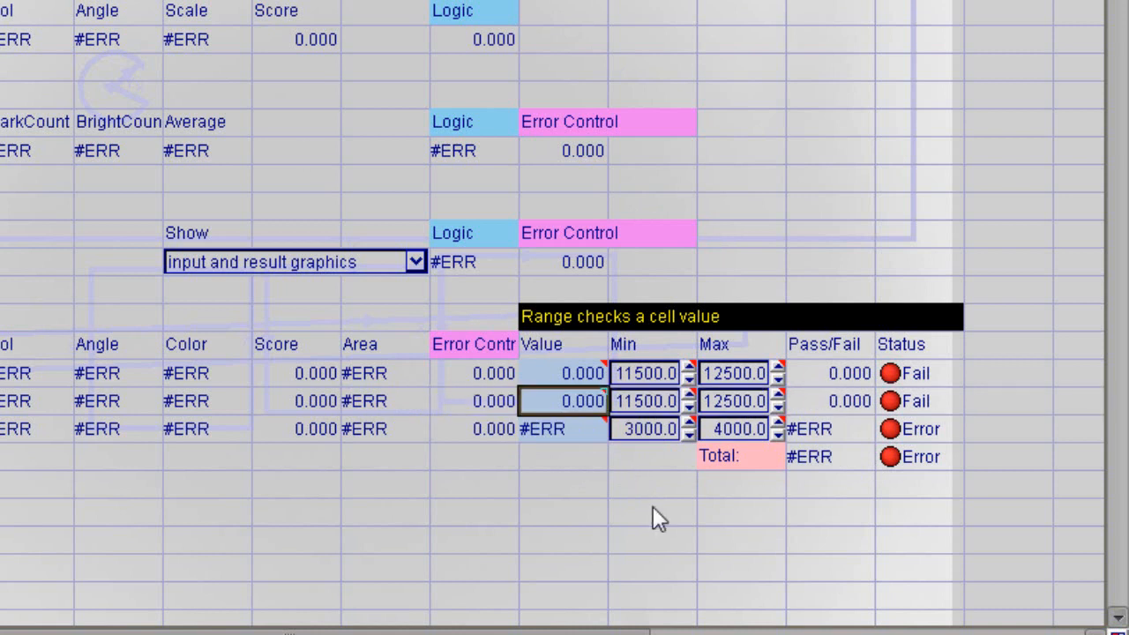
Step: Change the third range-check Value reference in cell L26 to the error-controlled cell K26
left_click(546, 430)
left_click(548, 431)
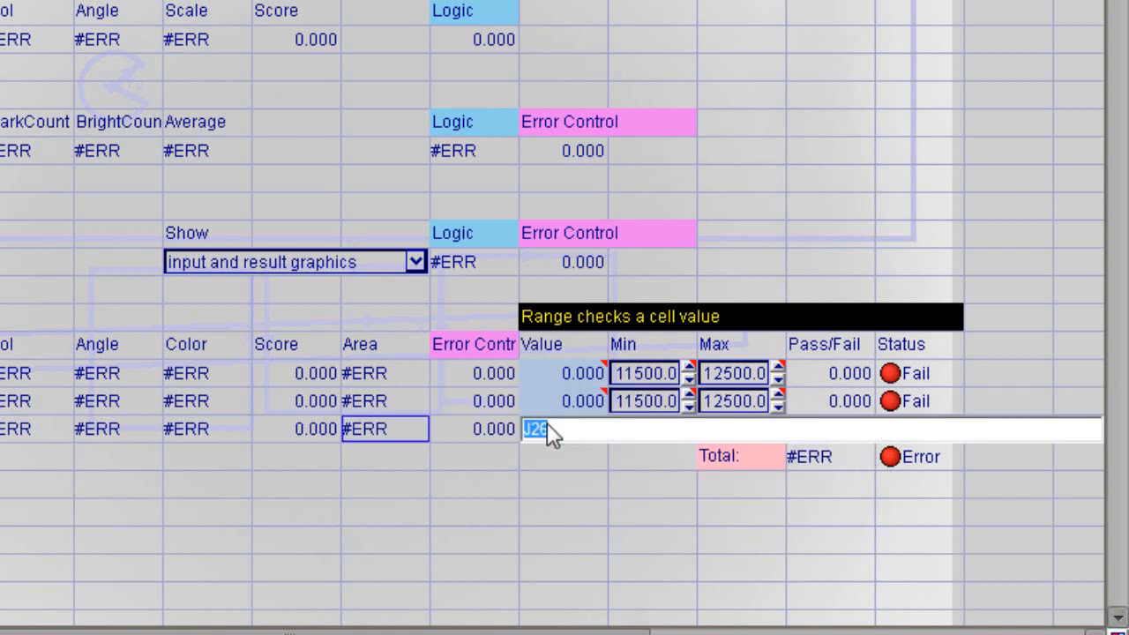
left_click(490, 431)
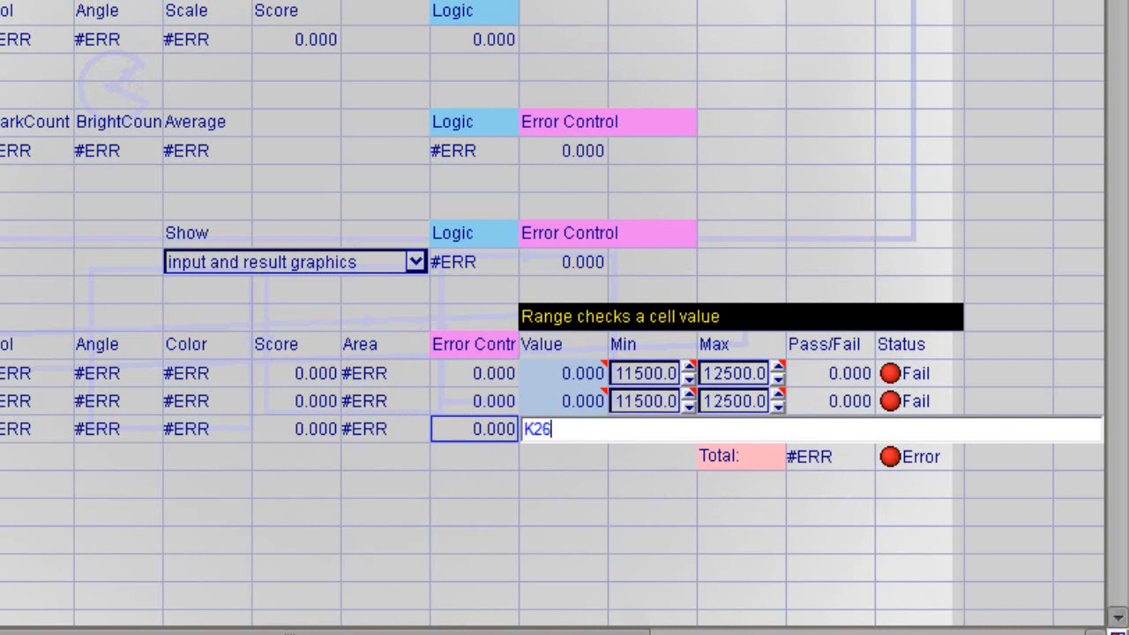
key("Return")
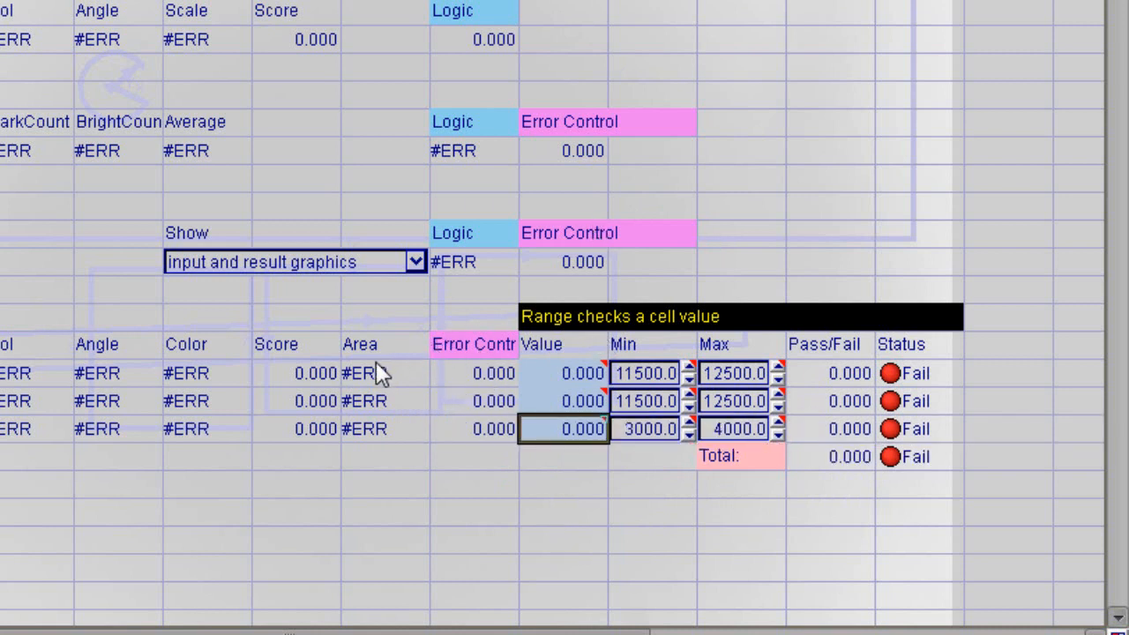
Step: Put the sensor online to run the inspection with the error-controlled range checks
mouse_move(362, 410)
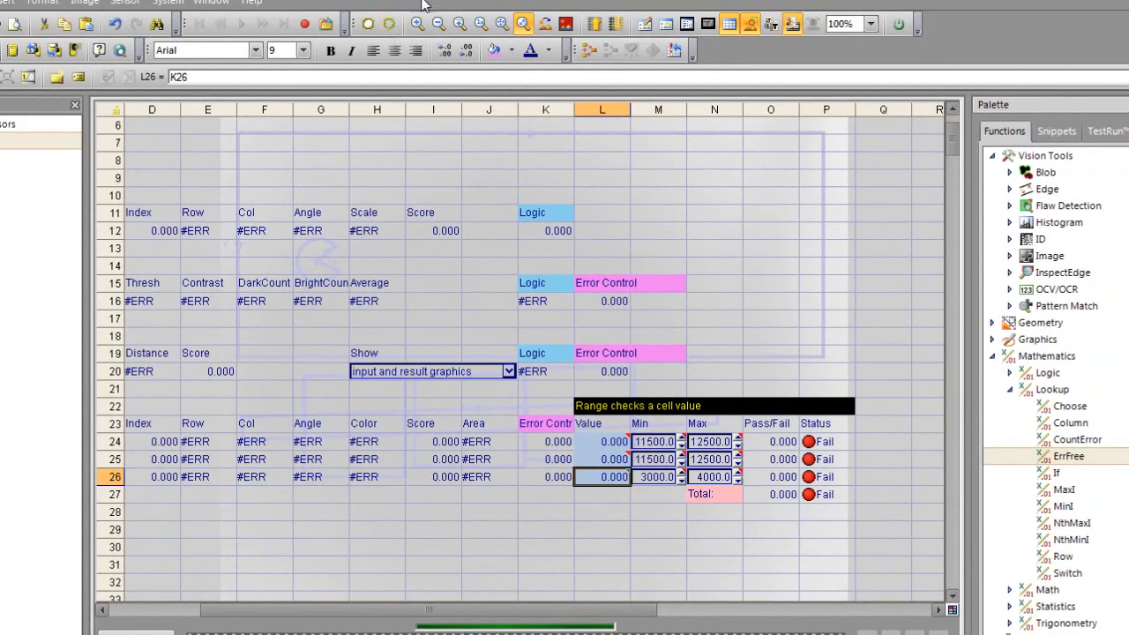
left_click(899, 25)
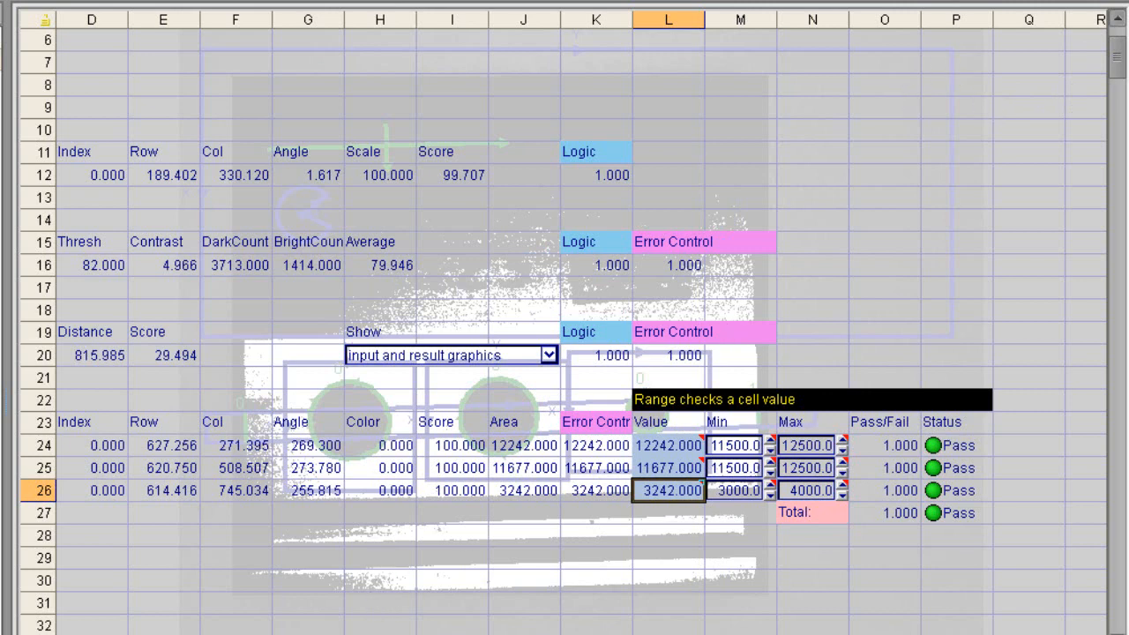
Step: Set the acquisition Delay to 200 milliseconds in the AcquireImage properties of cell A0
scroll(564, 331, "left", 3)
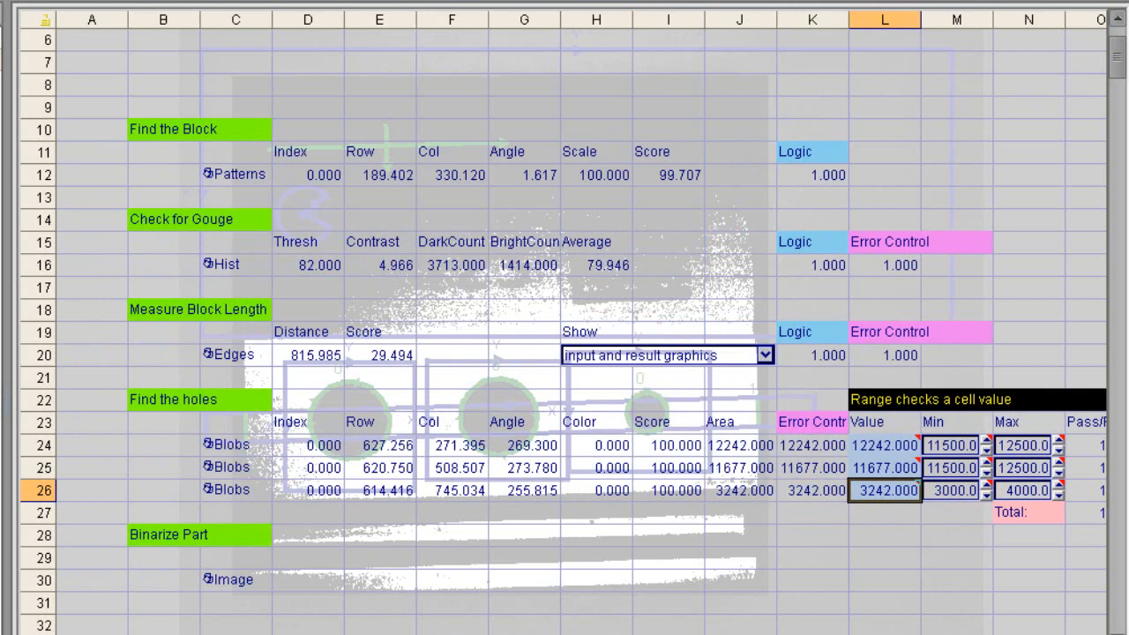
left_click(1117, 29)
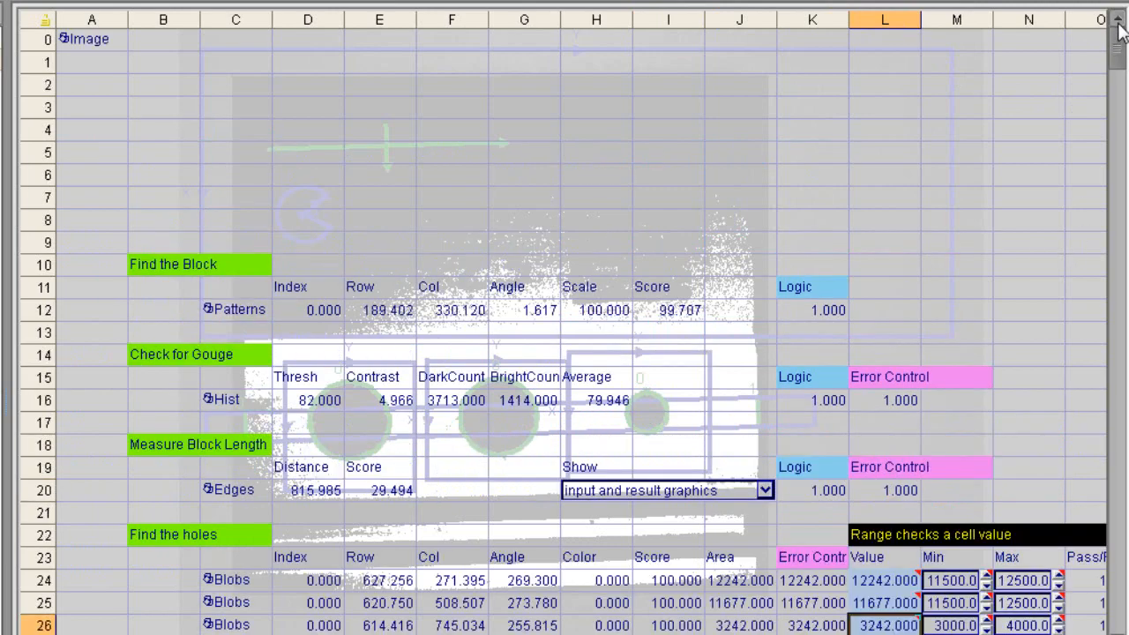
left_click(80, 40)
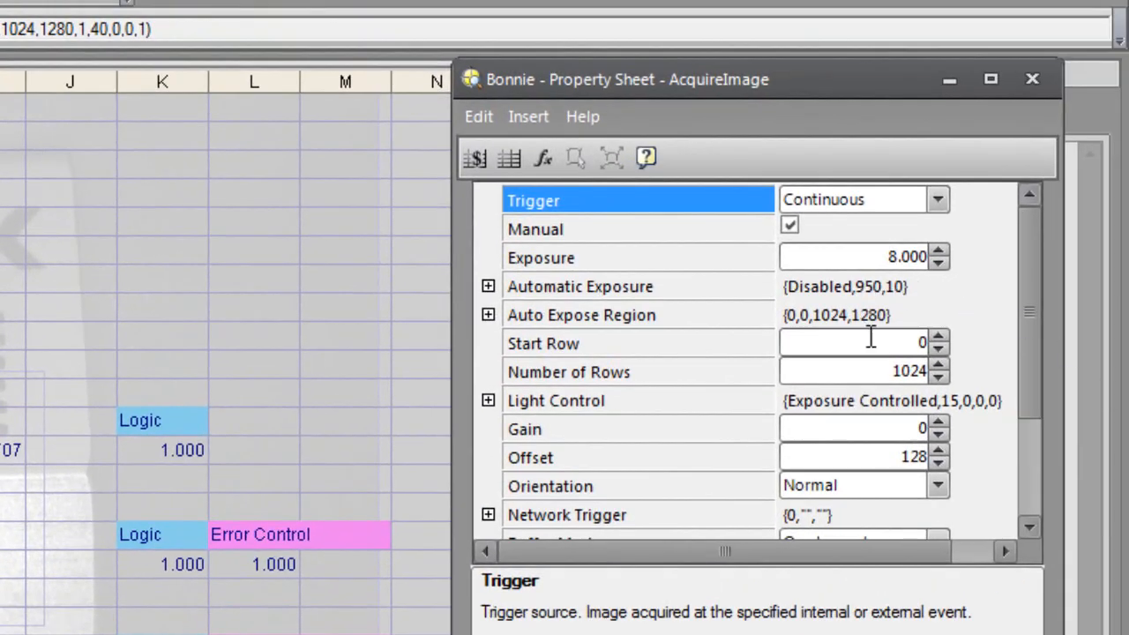
left_click_drag(1033, 243, 1055, 355)
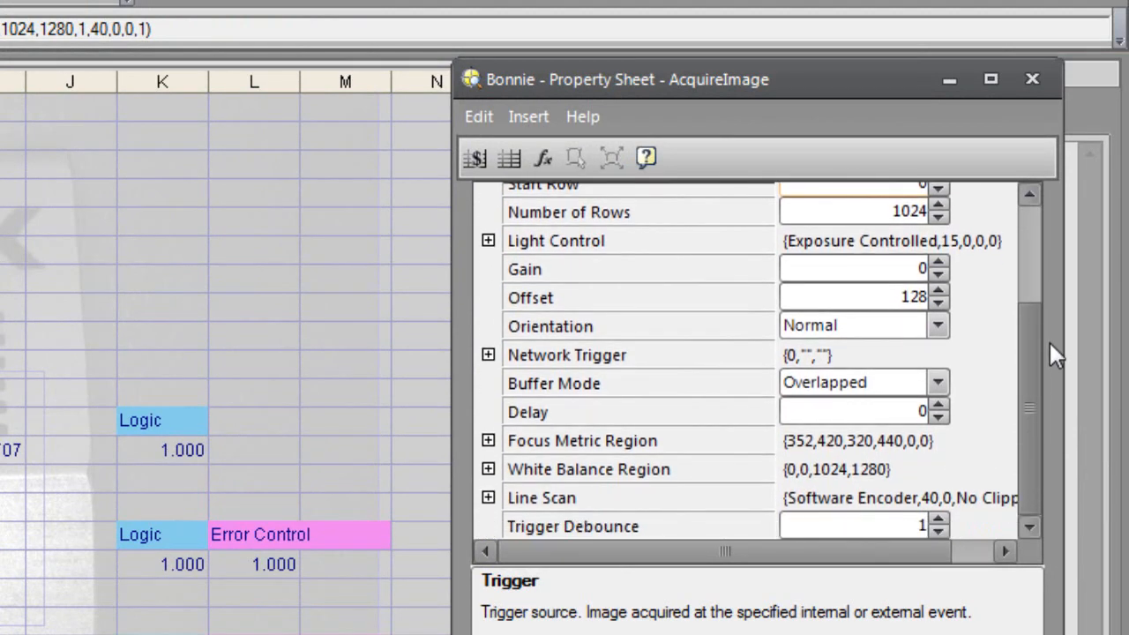
left_click(978, 407)
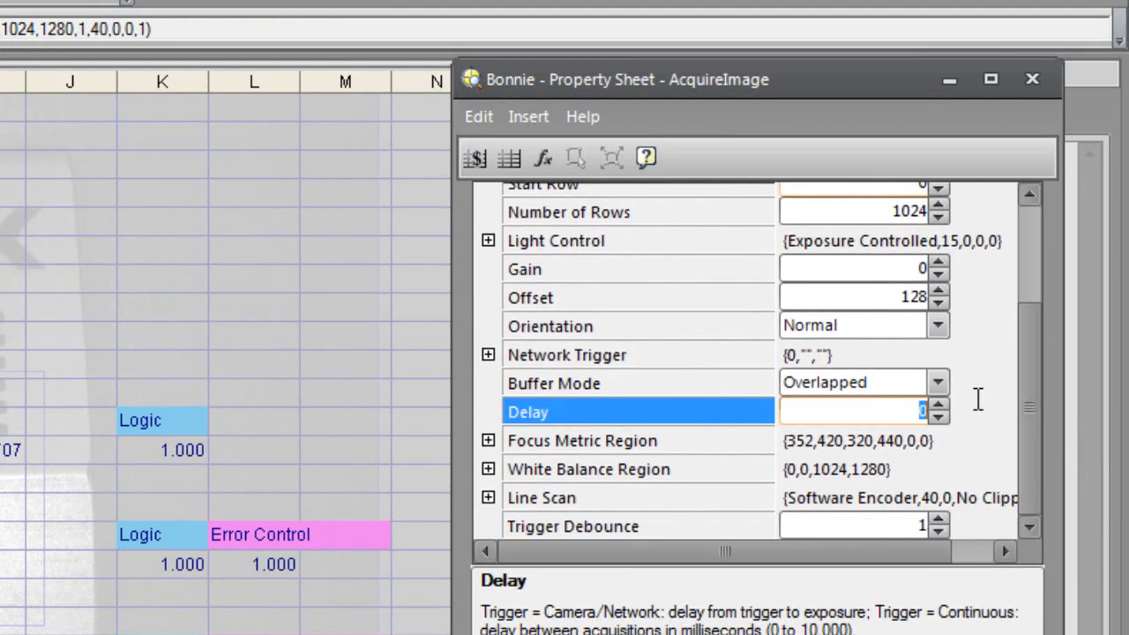
type("200")
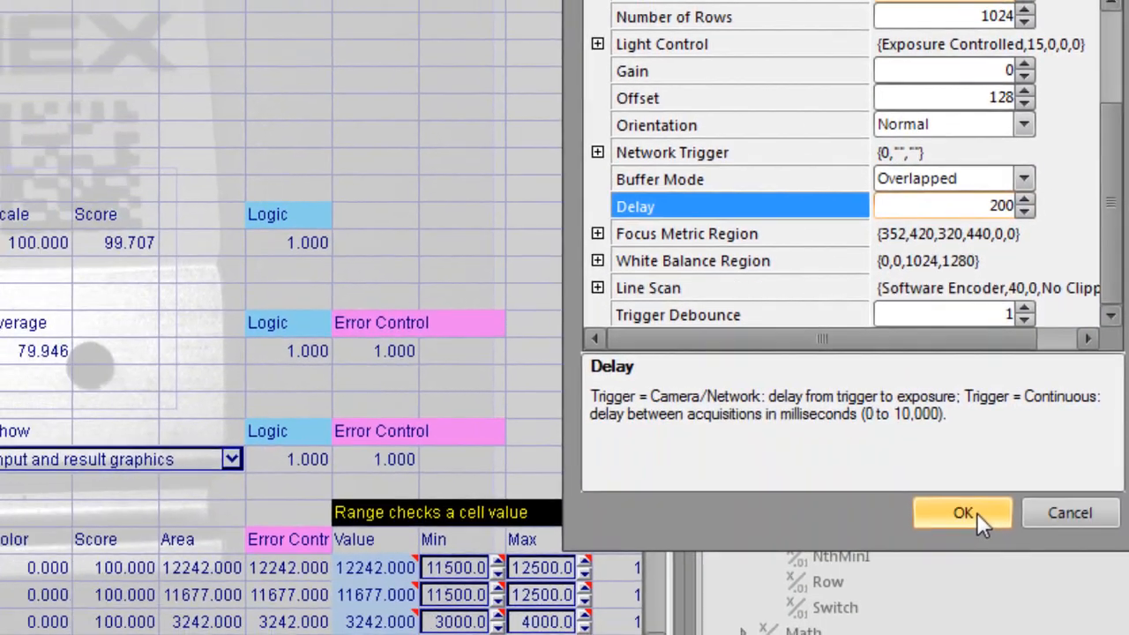
left_click(976, 514)
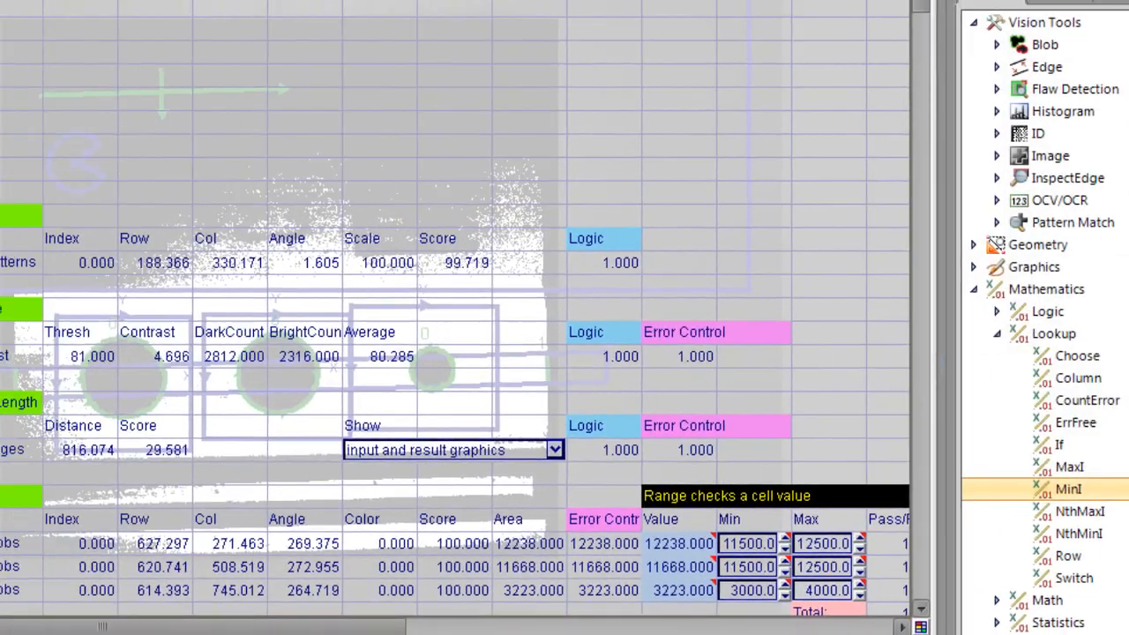
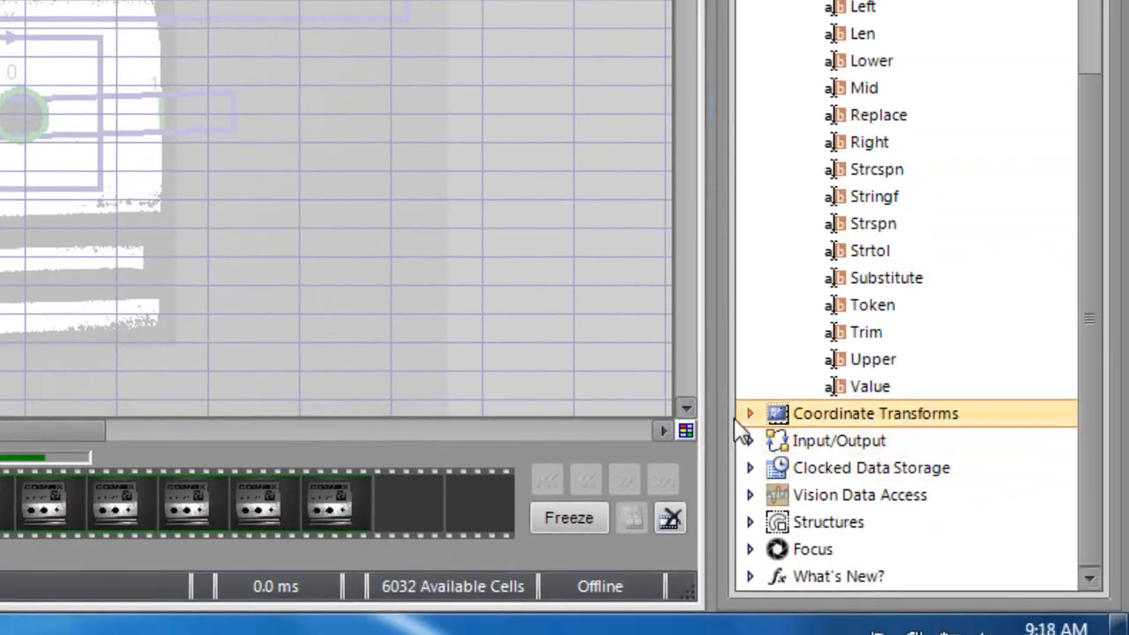
Step: Insert a CalibrateGrid function from the Calibrate coordinate transforms into cell C34 under the Calibration heading
left_click(750, 0)
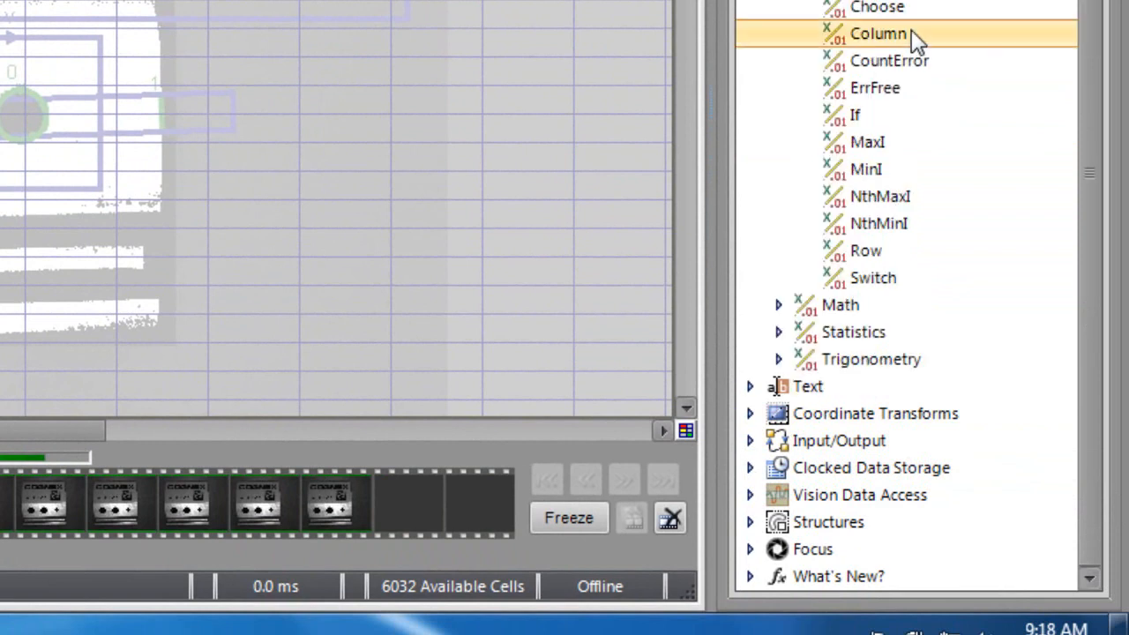
left_click(749, 0)
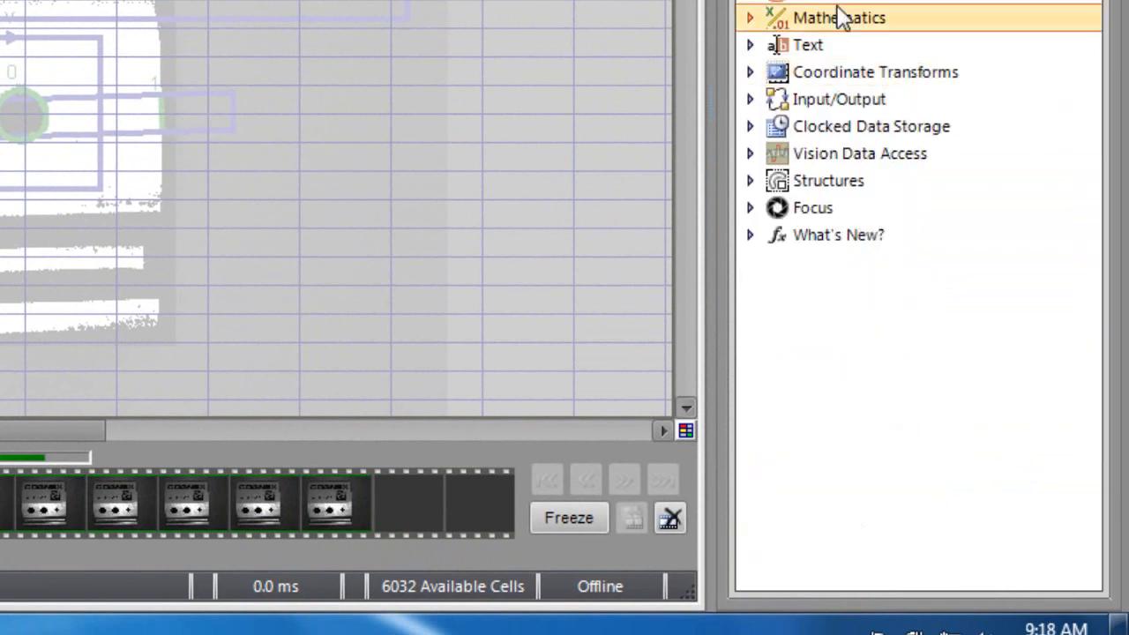
left_click(750, 72)
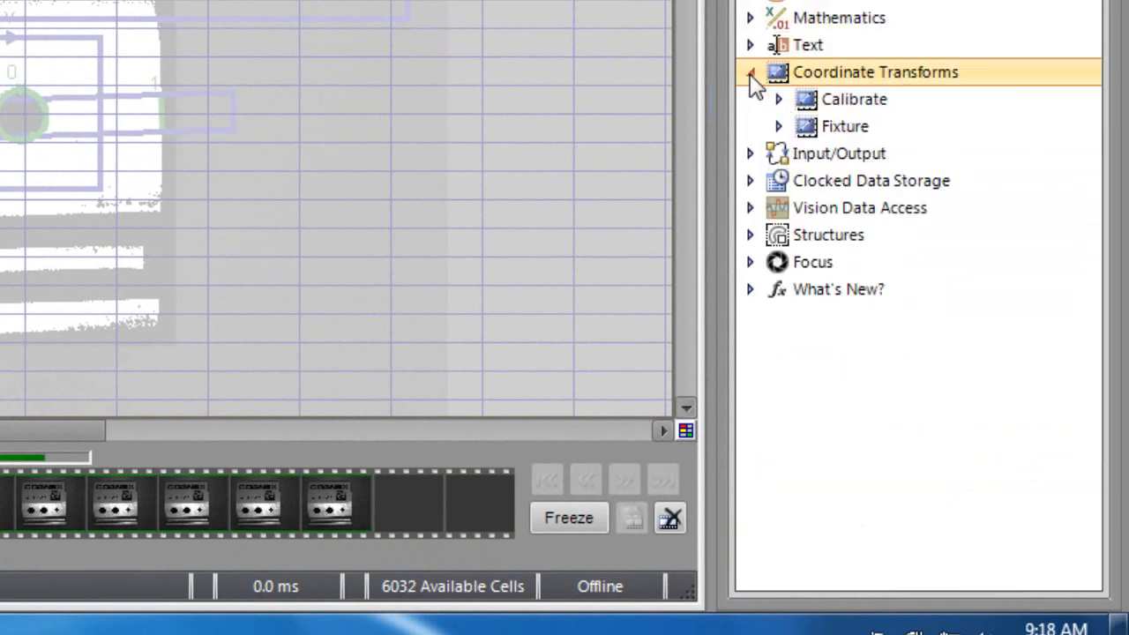
left_click(778, 99)
left_click(943, 182)
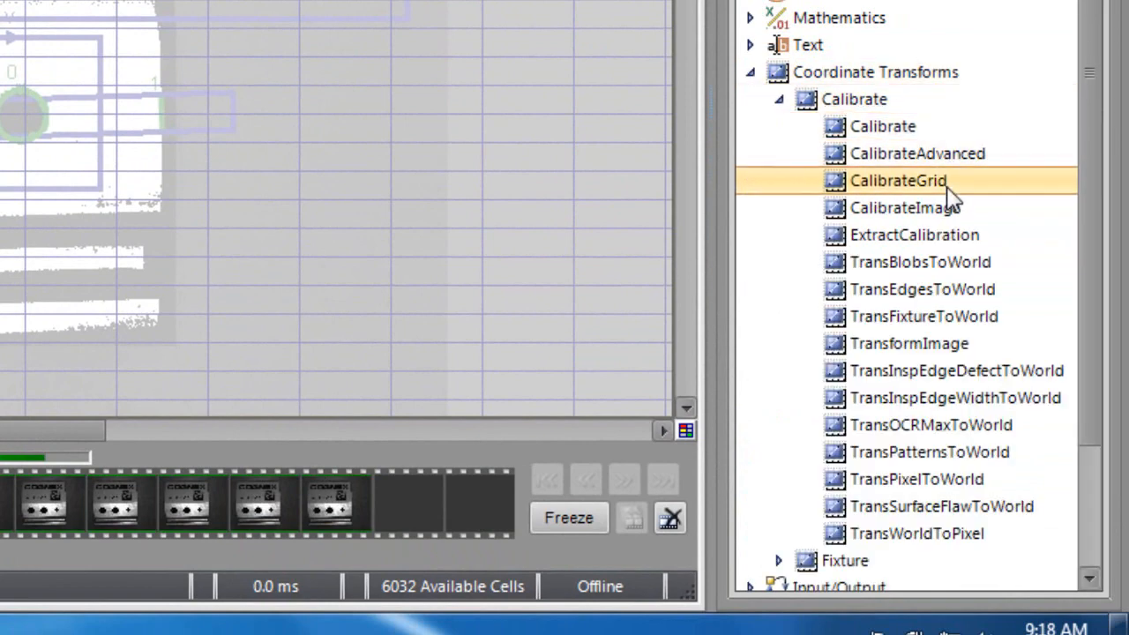
left_click_drag(943, 180, 330, 264)
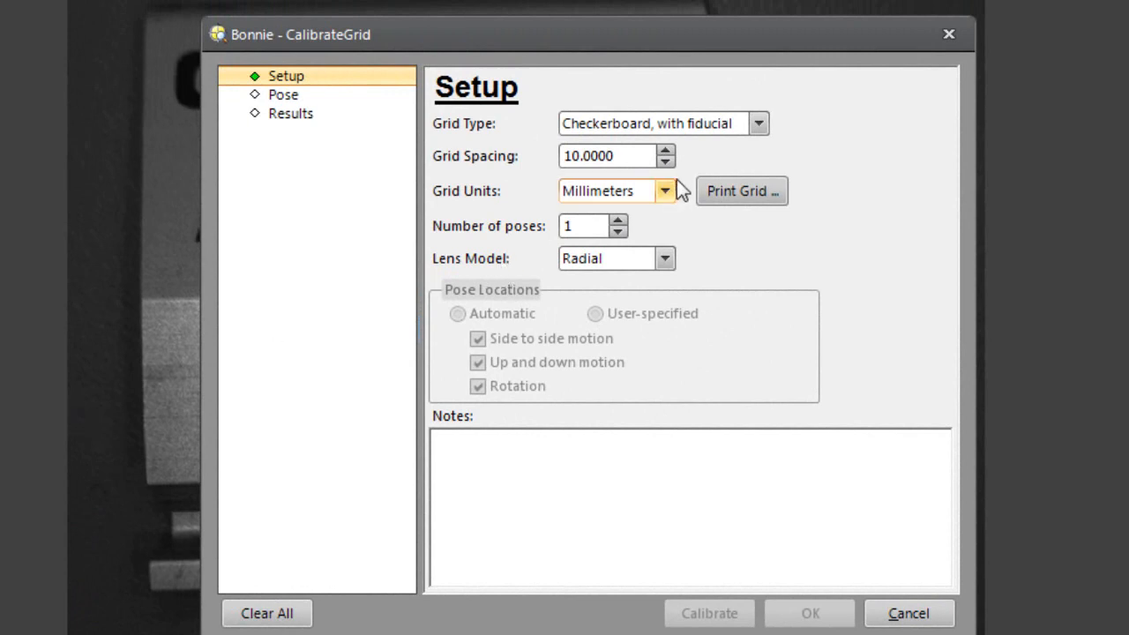
Step: Set up the calibration grid as Checkerboard, with fiducial, with a grid spacing of 5 millimeters
left_click(757, 125)
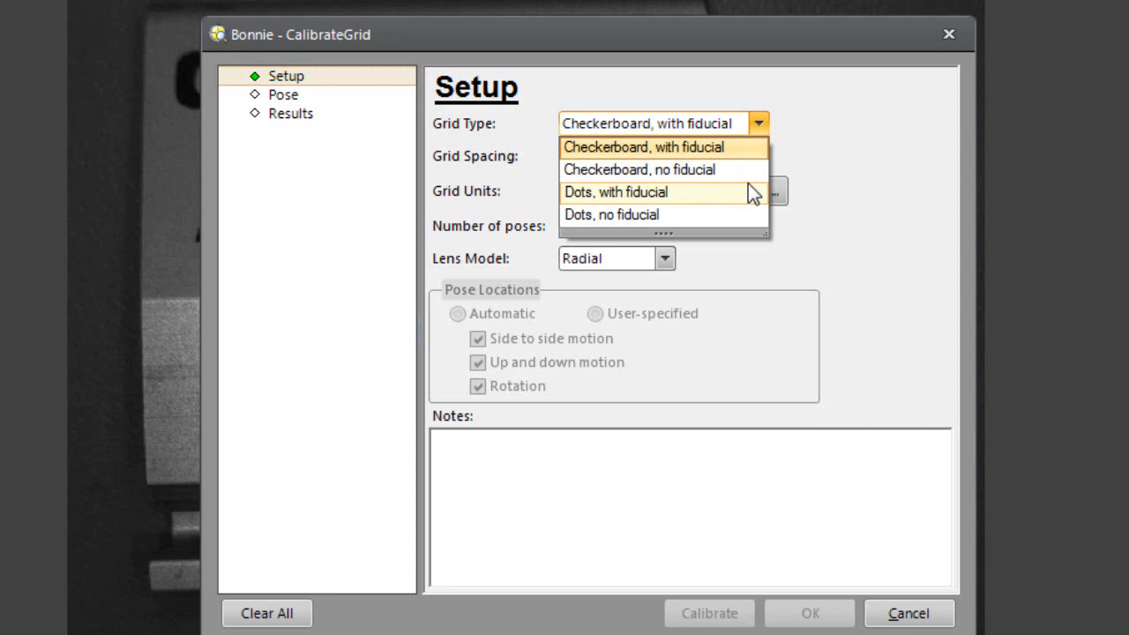
left_click(711, 148)
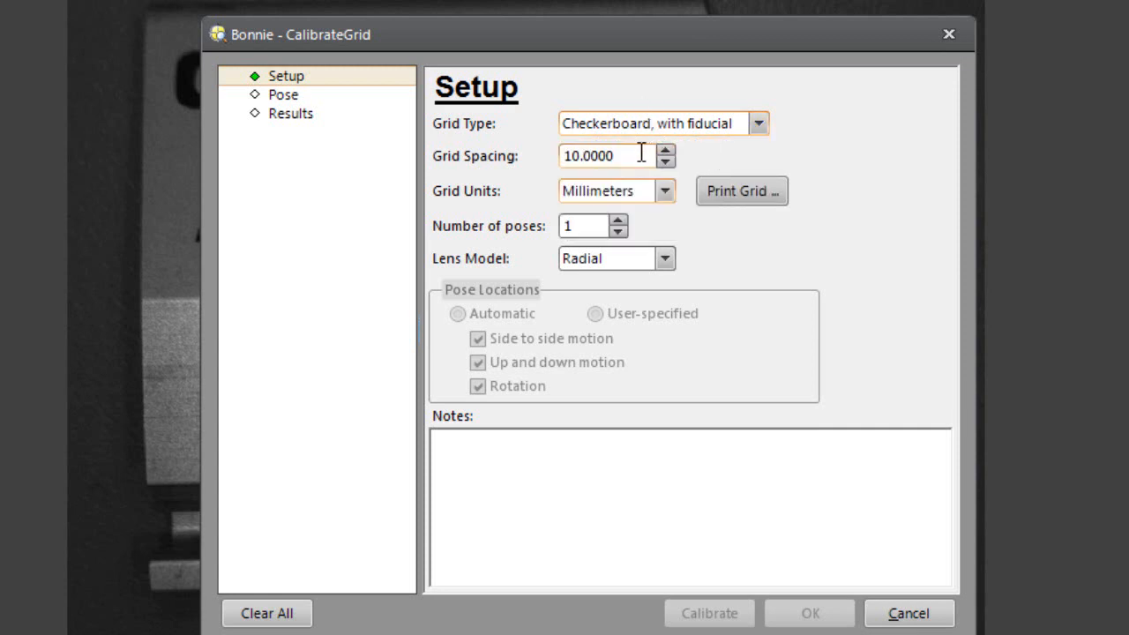
left_click_drag(628, 159, 395, 160)
type("5")
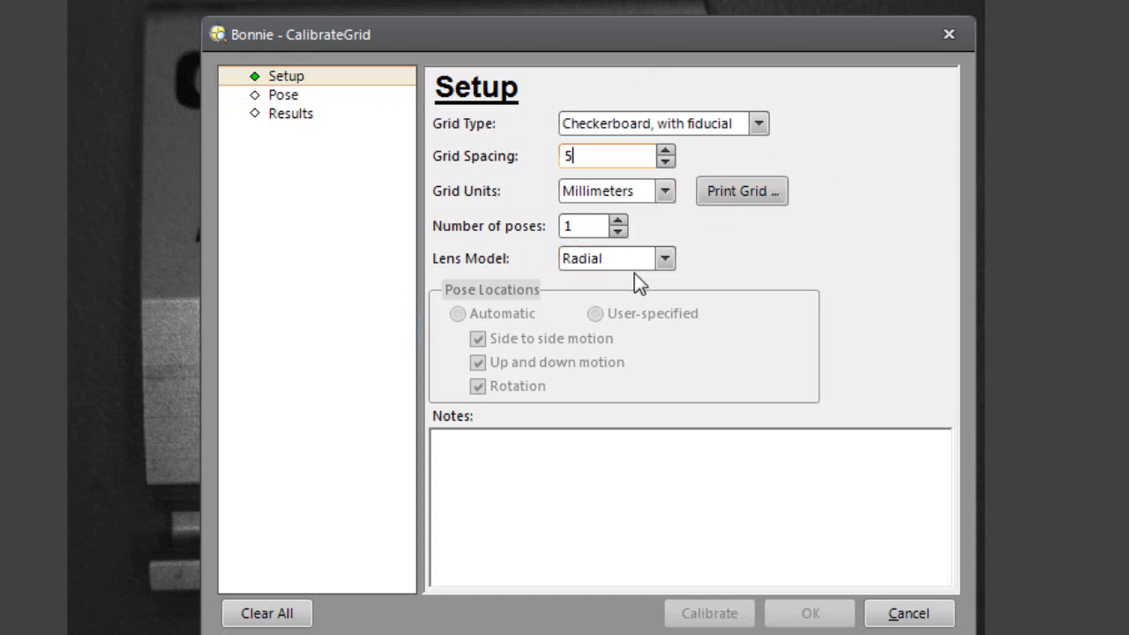
Step: Acquire the Pose 1 image of the checkerboard grid from live video and move the dialog clear of the detected feature points
left_click(284, 95)
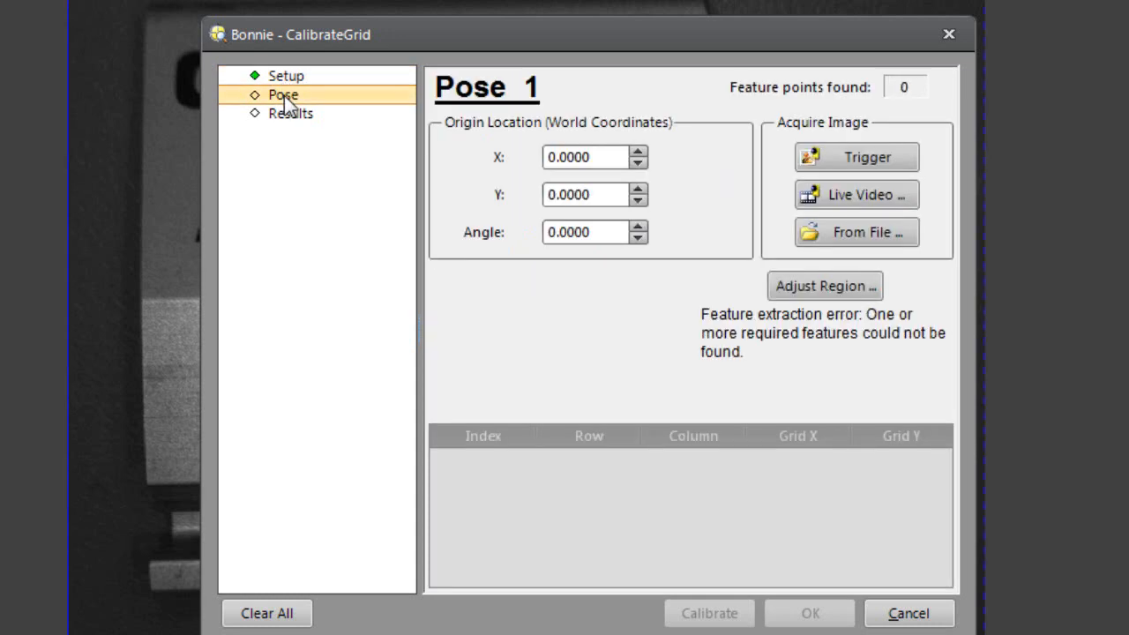
left_click(863, 198)
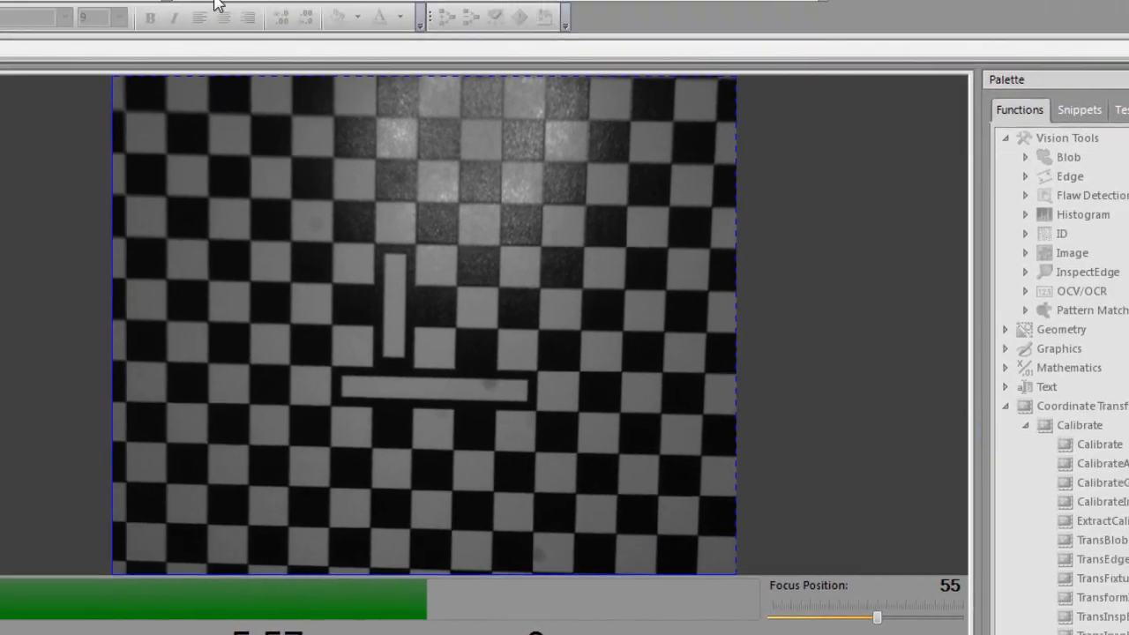
left_click(196, 45)
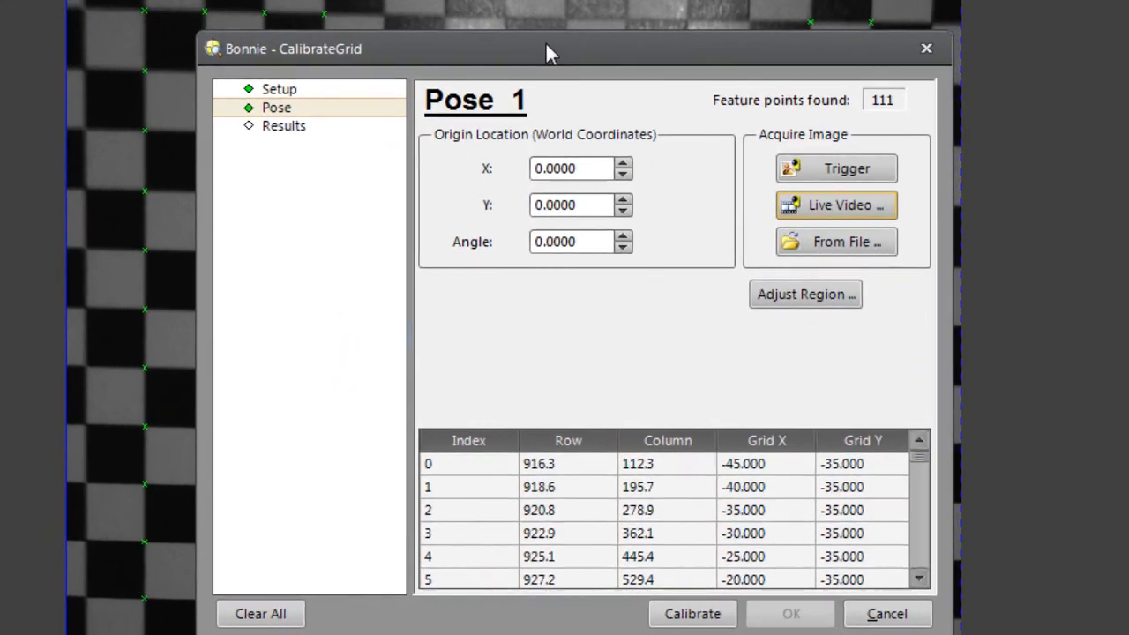
left_click_drag(415, 192, 858, 254)
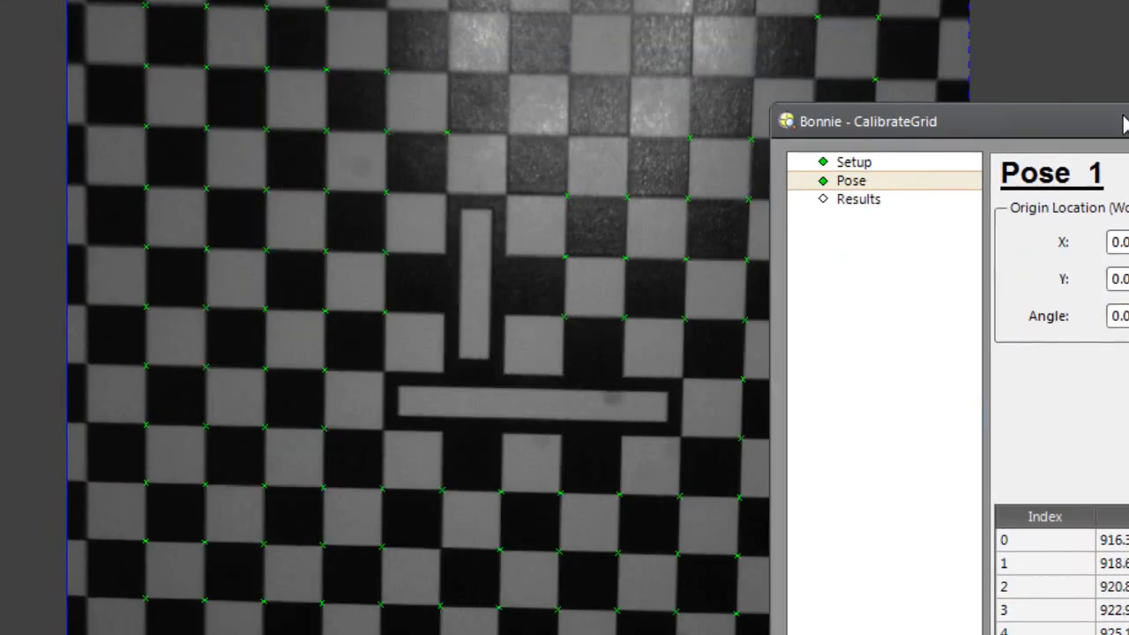
left_click_drag(1124, 123, 1127, 113)
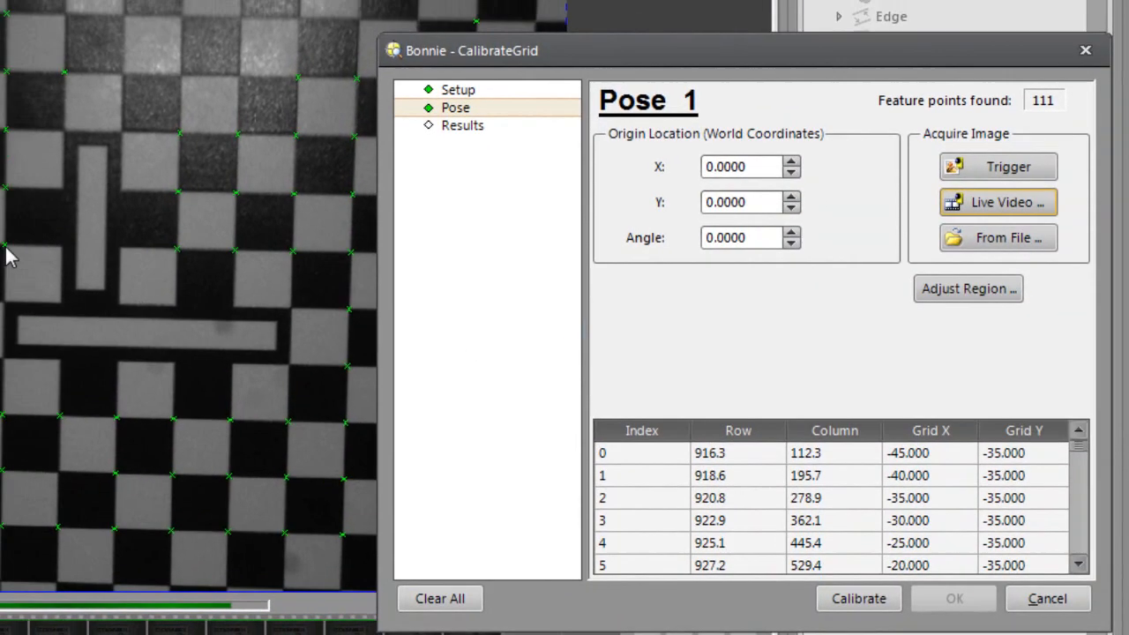
Step: Check the grid coordinates of the feature points at indexes 58 and 62, and run and accept the grid calibration
left_click(7, 247)
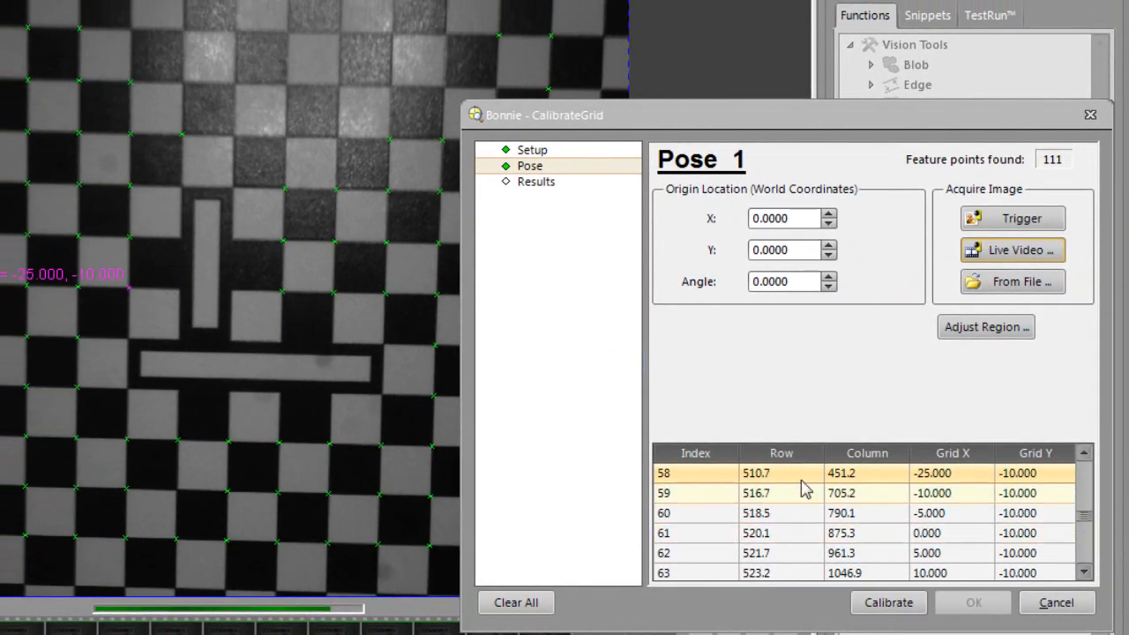
left_click(758, 557)
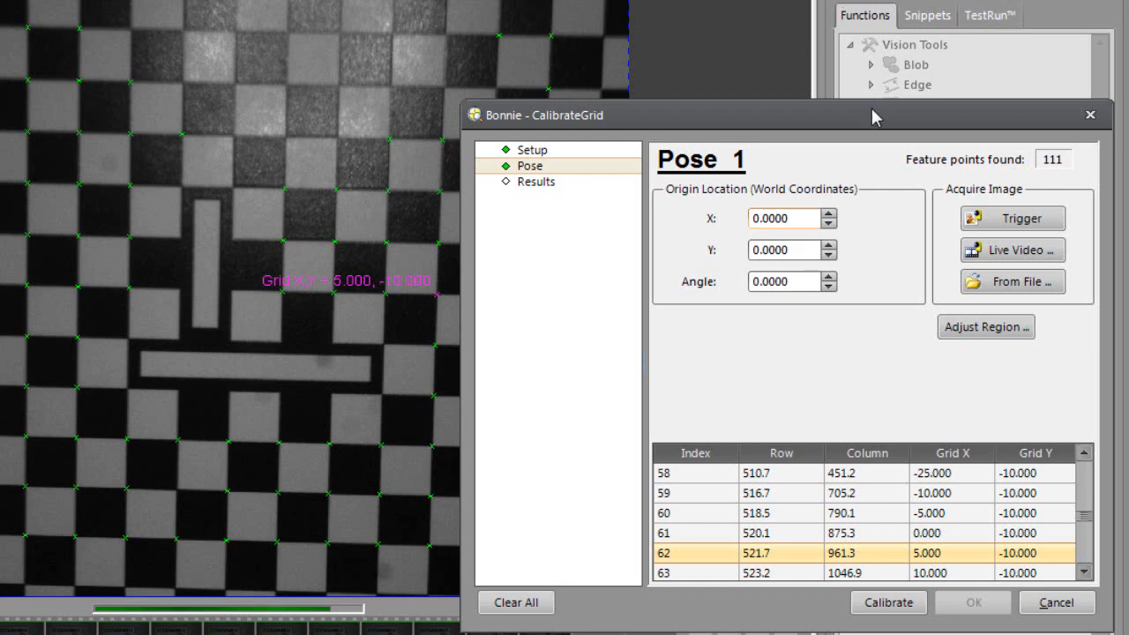
left_click_drag(872, 110, 838, 17)
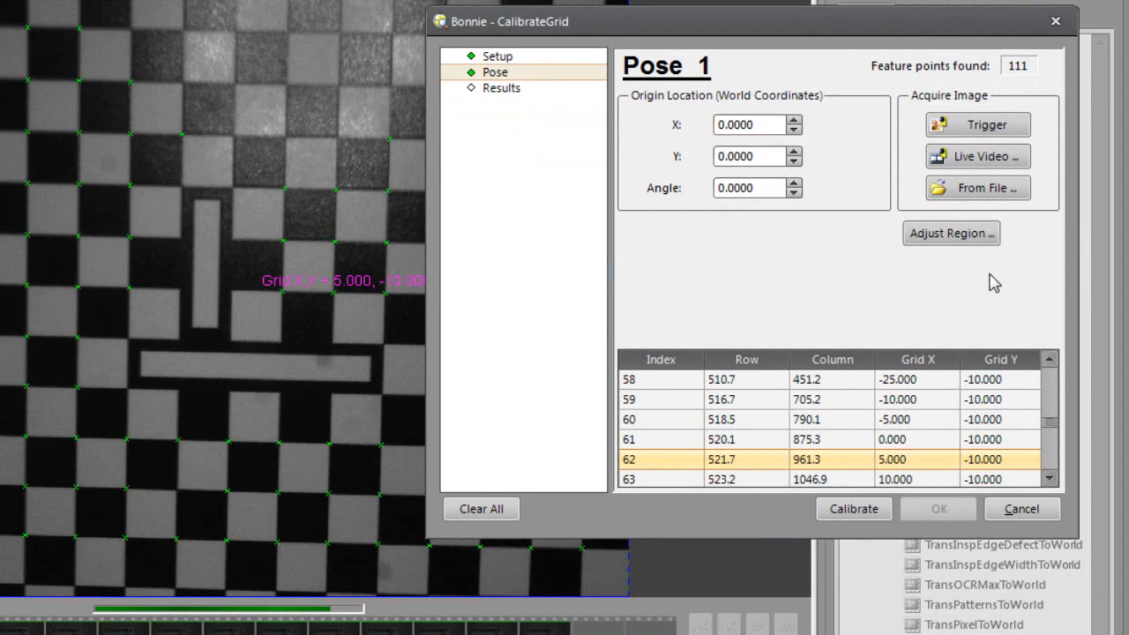
left_click(854, 509)
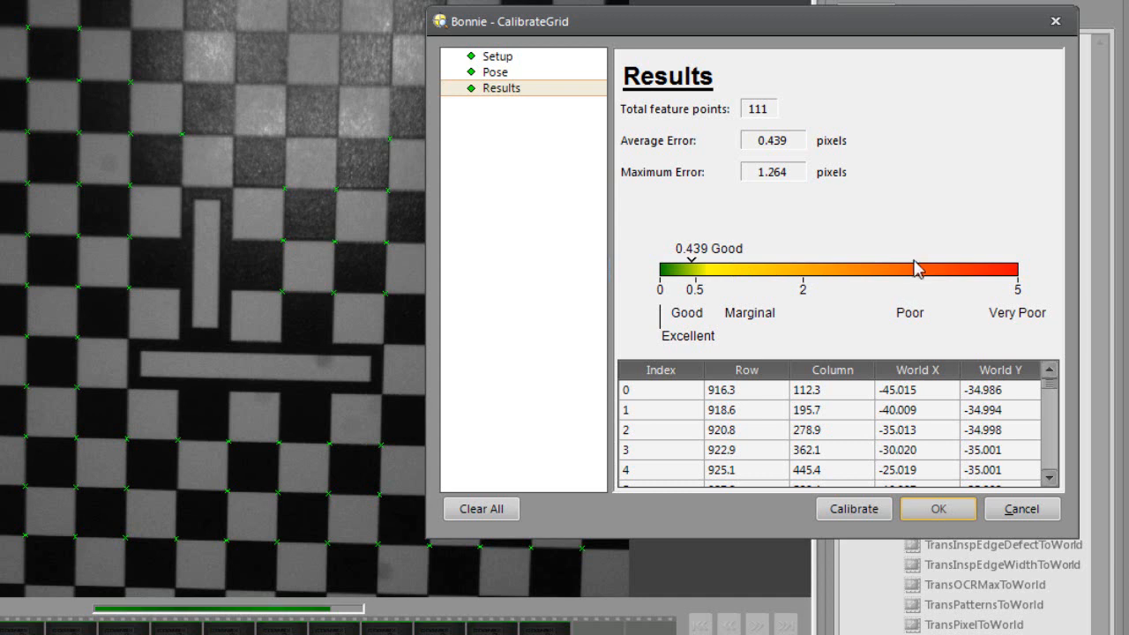
left_click(930, 510)
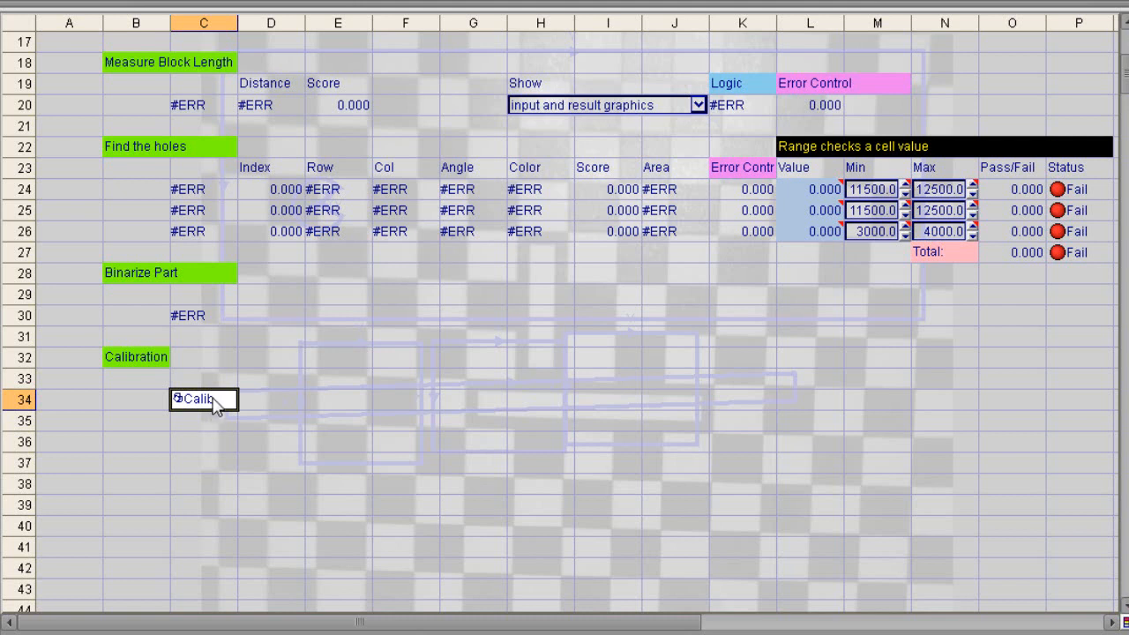
Step: Insert a CalibrateImage function into cell C35 with its Calib parameter referencing the calibration in C34
left_click(199, 425)
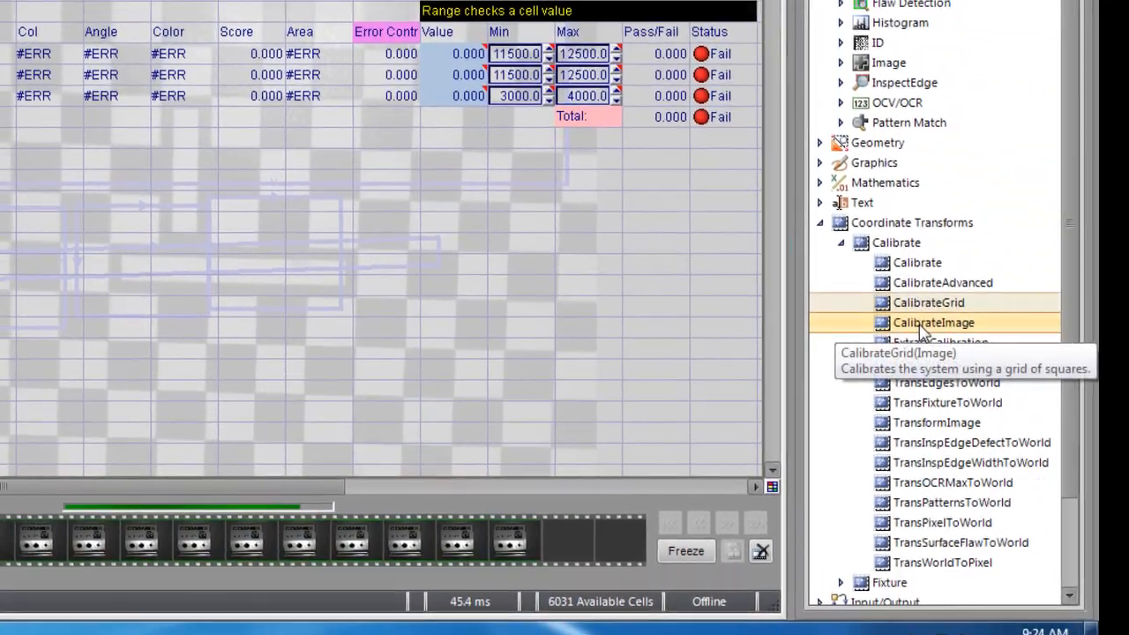
left_click_drag(919, 324, 246, 306)
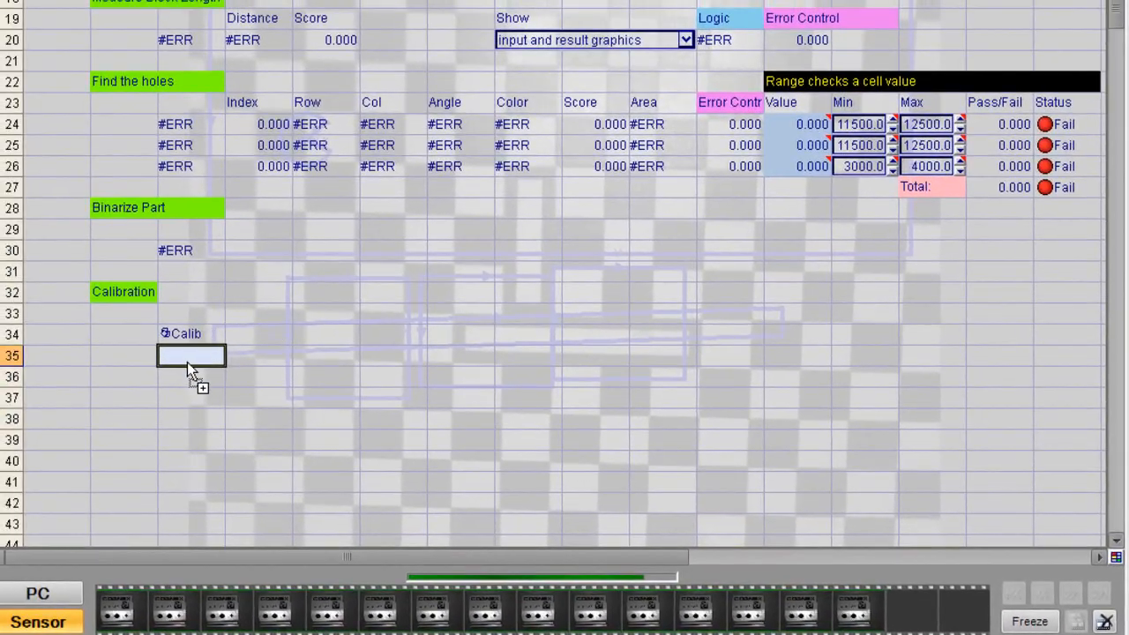
left_click_drag(185, 350, 185, 350)
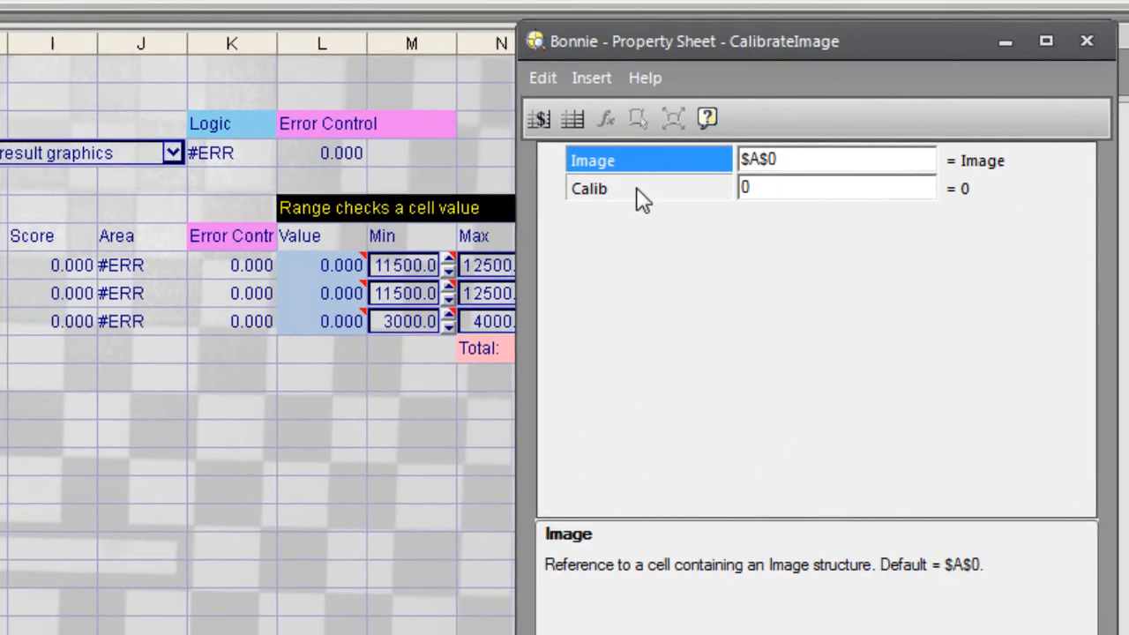
left_click(589, 201)
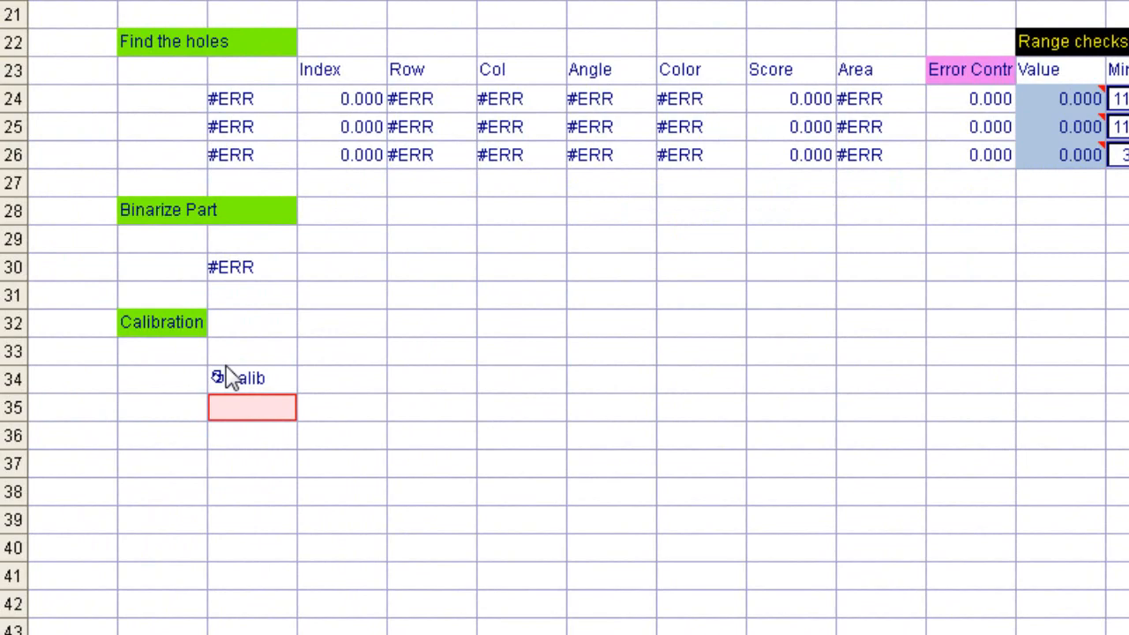
left_click(231, 379)
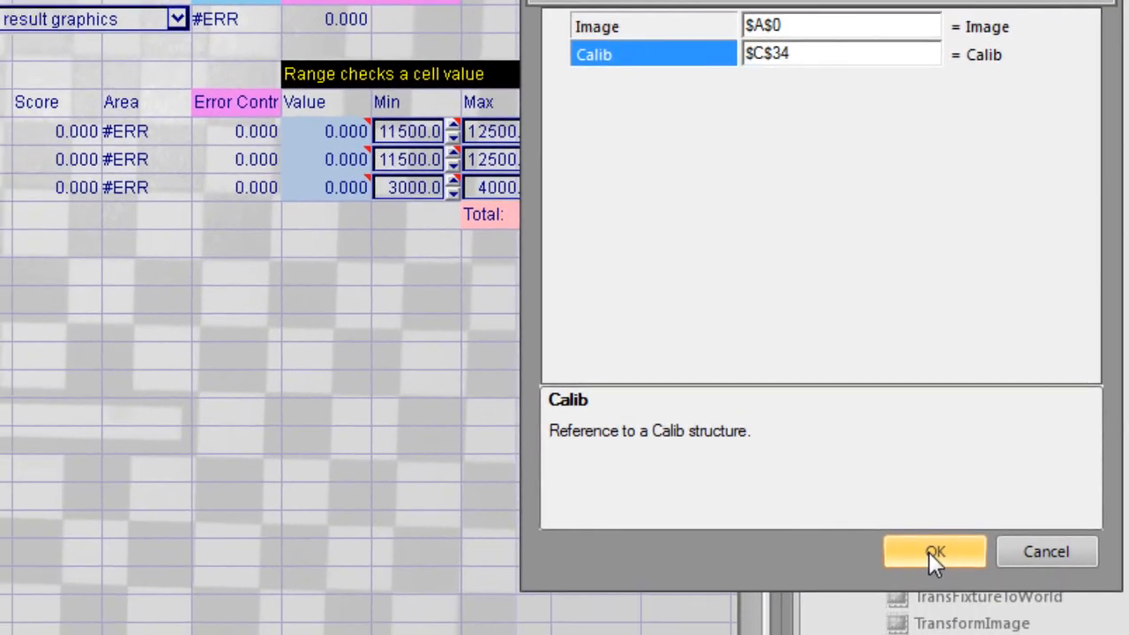
left_click(932, 551)
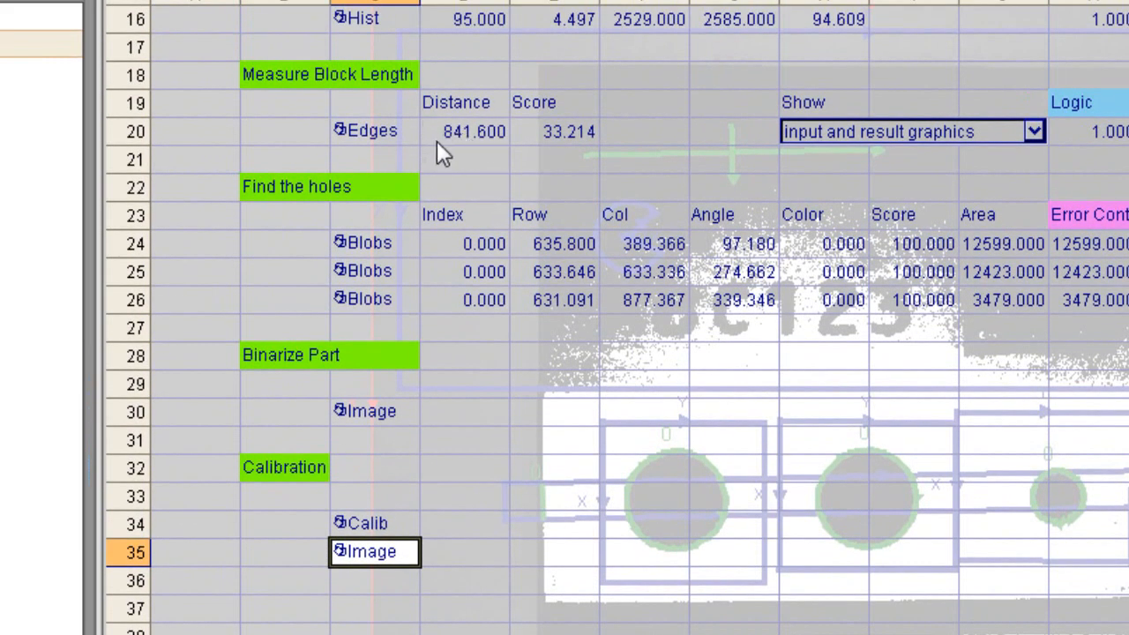
Step: Change the Image reference of the block length FindSegment tool in C20 to the calibrated image in C35
double_click(375, 129)
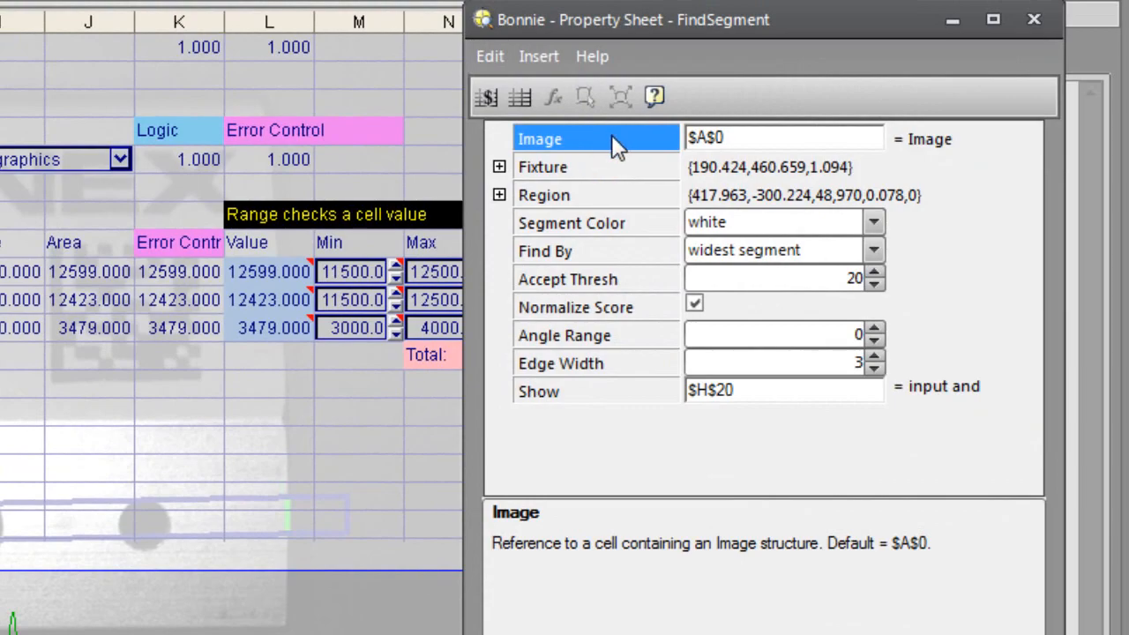
left_click(611, 134)
key("Escape")
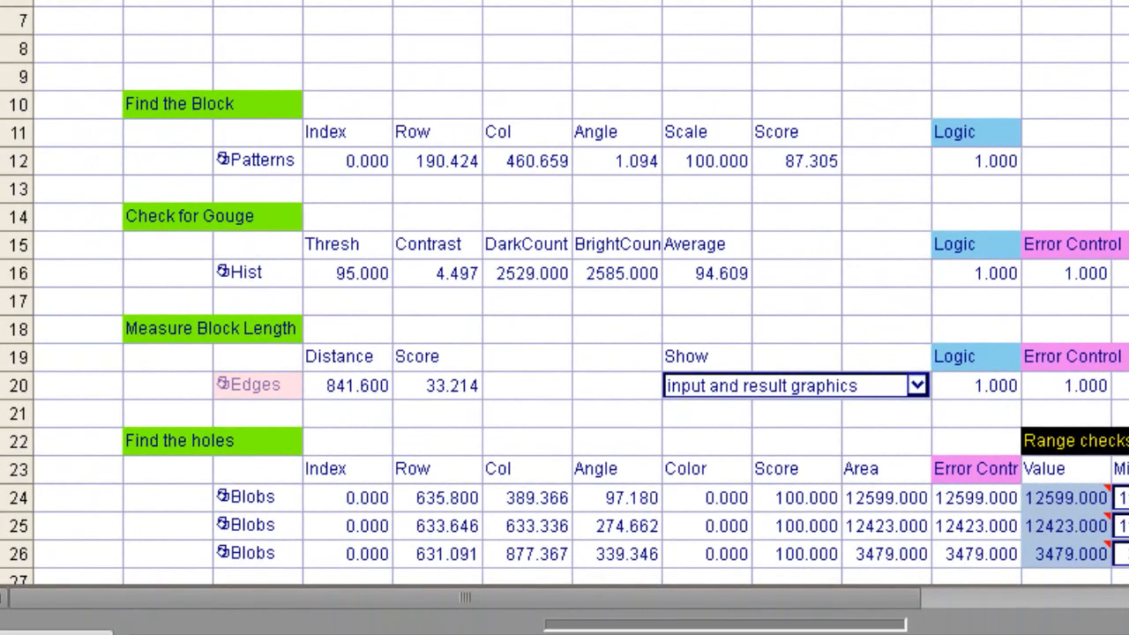
scroll(83, 312, "down", 6)
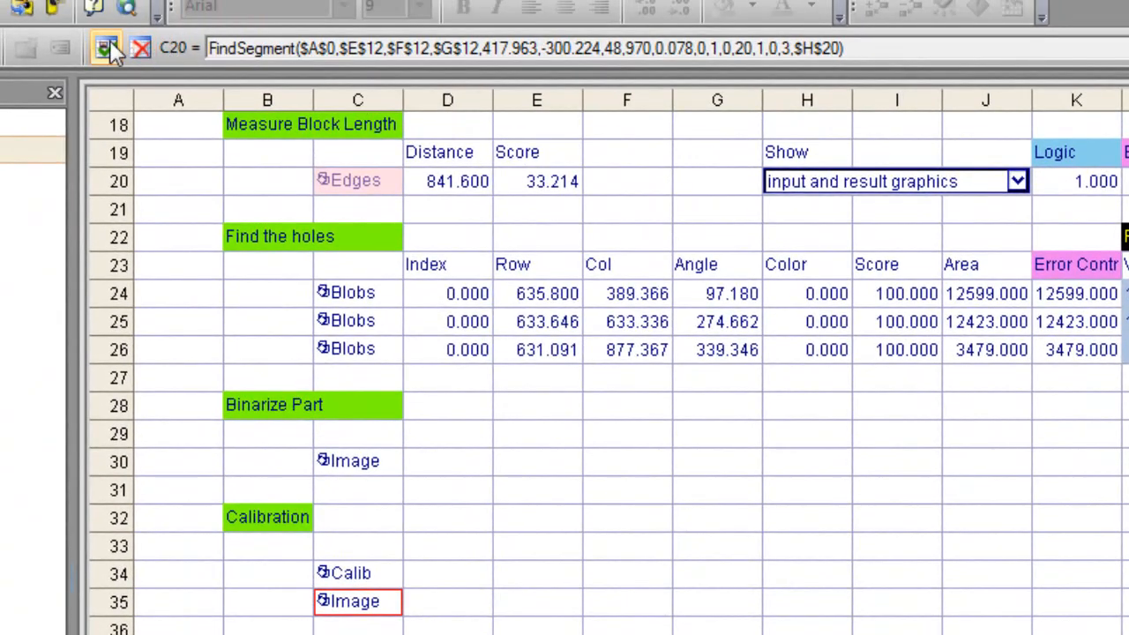
left_click(110, 41)
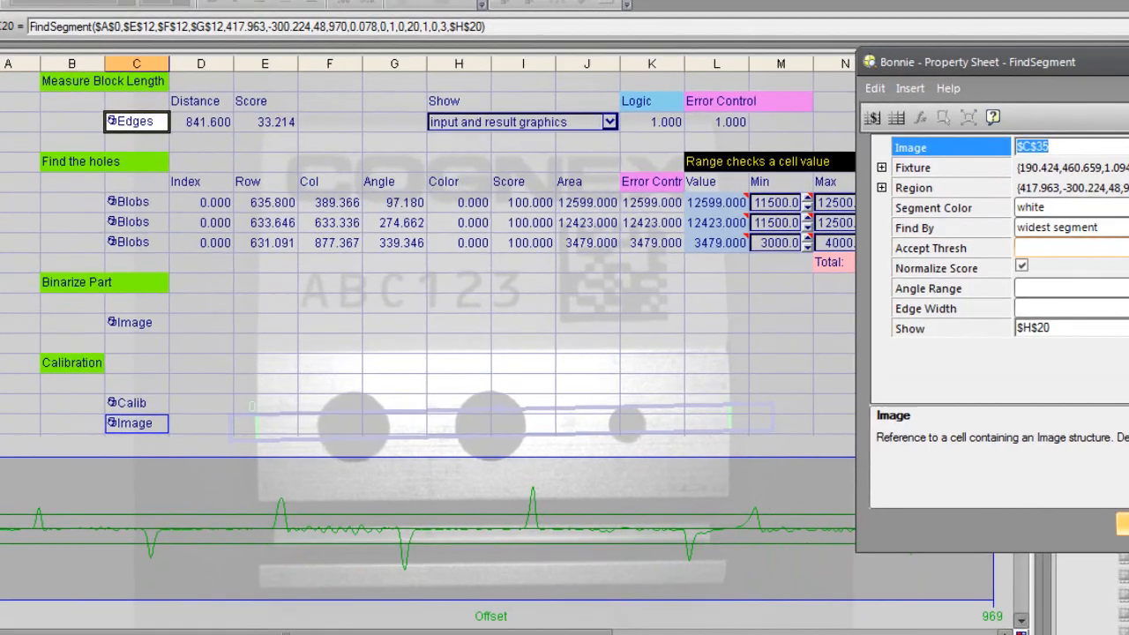
left_click(1063, 485)
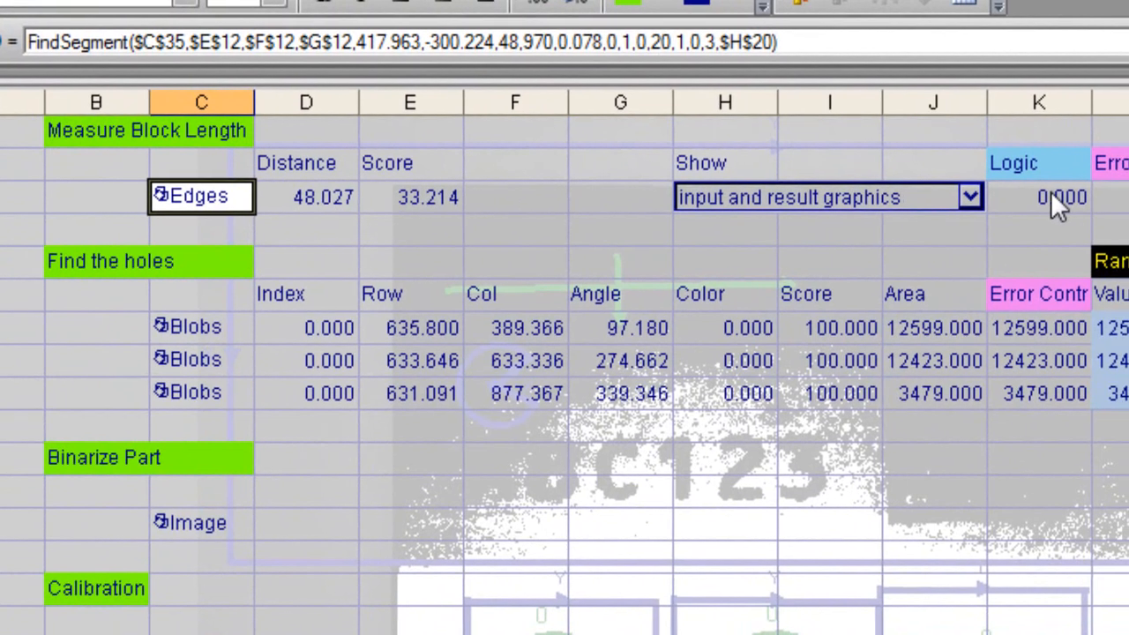
Step: Change the block length check in K20 to InRange(D20,45.5,50.5)
left_click(1073, 198)
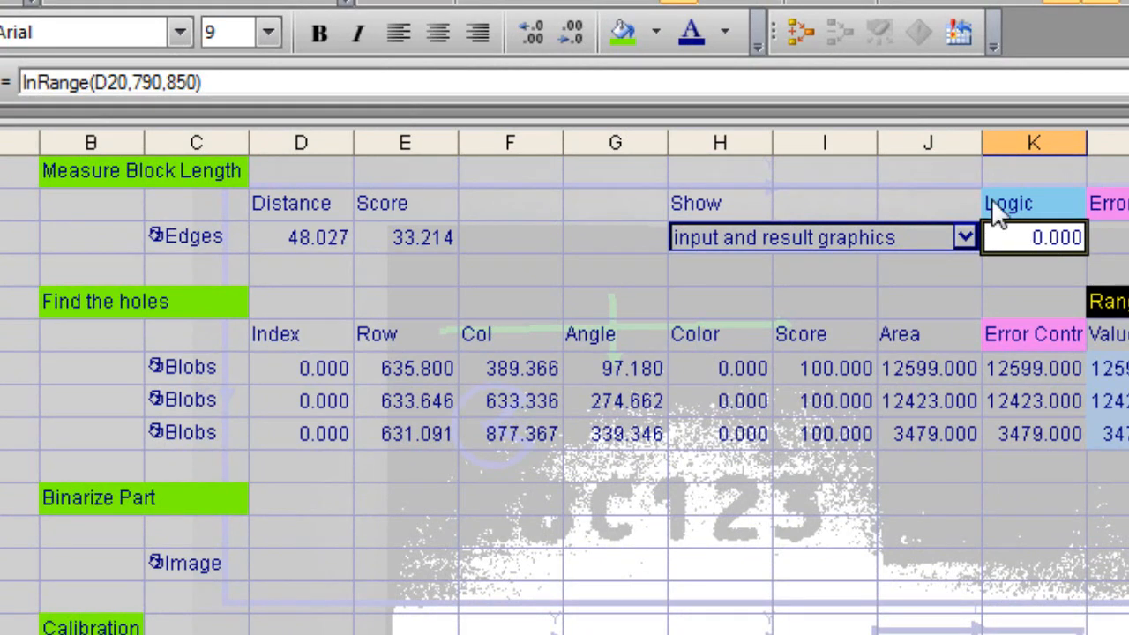
left_click(163, 82)
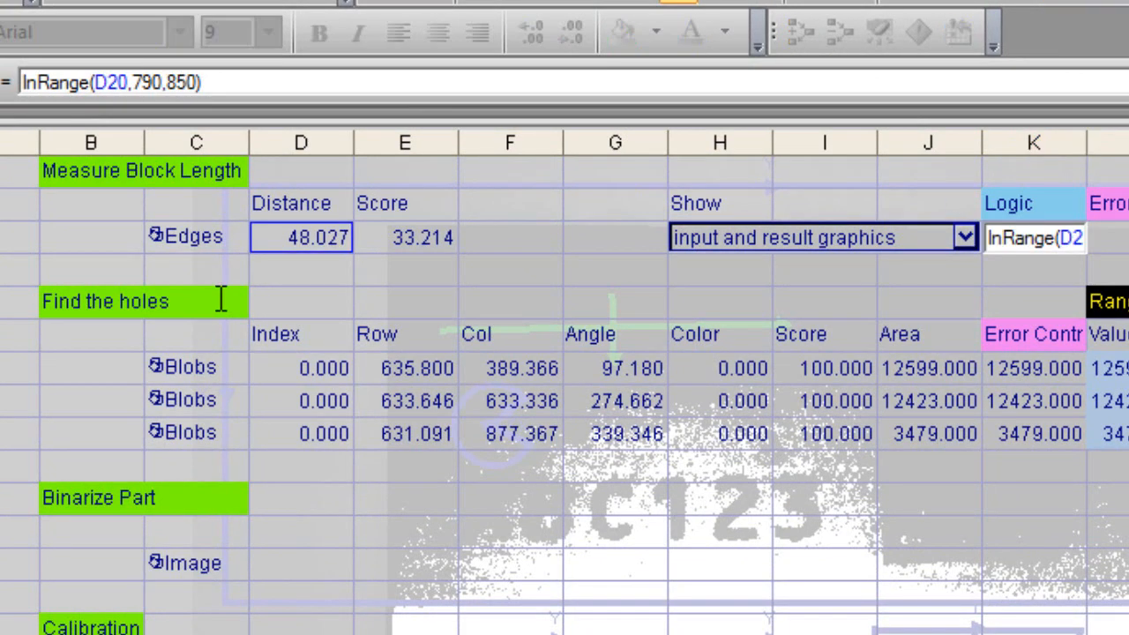
key("BackSpace")
key("BackSpace")
key("BackSpace")
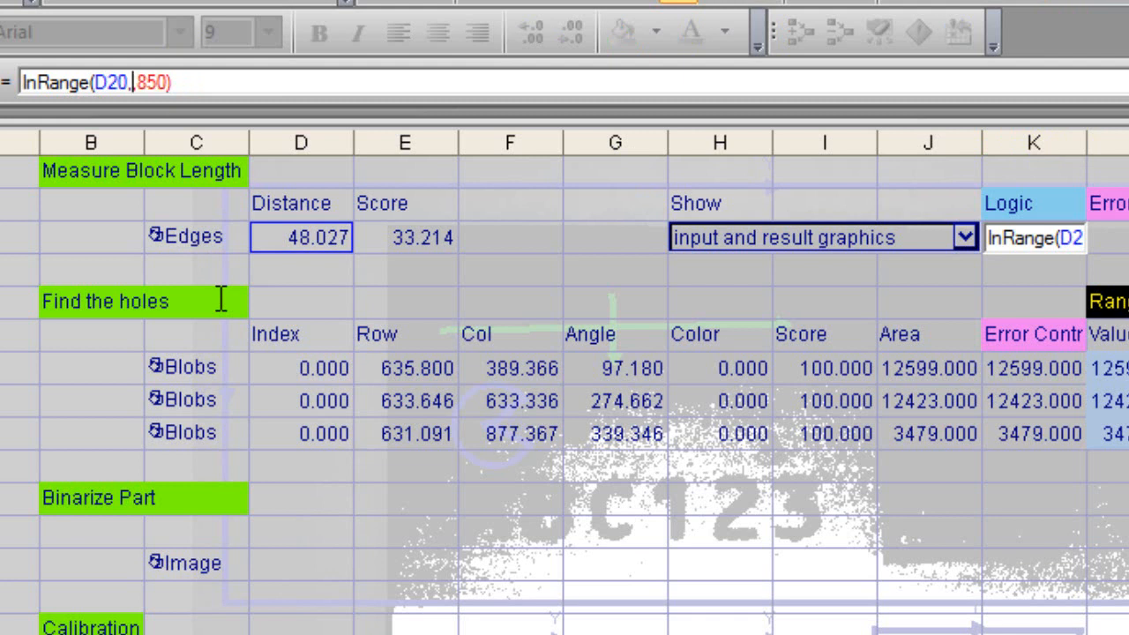
type("45.5,")
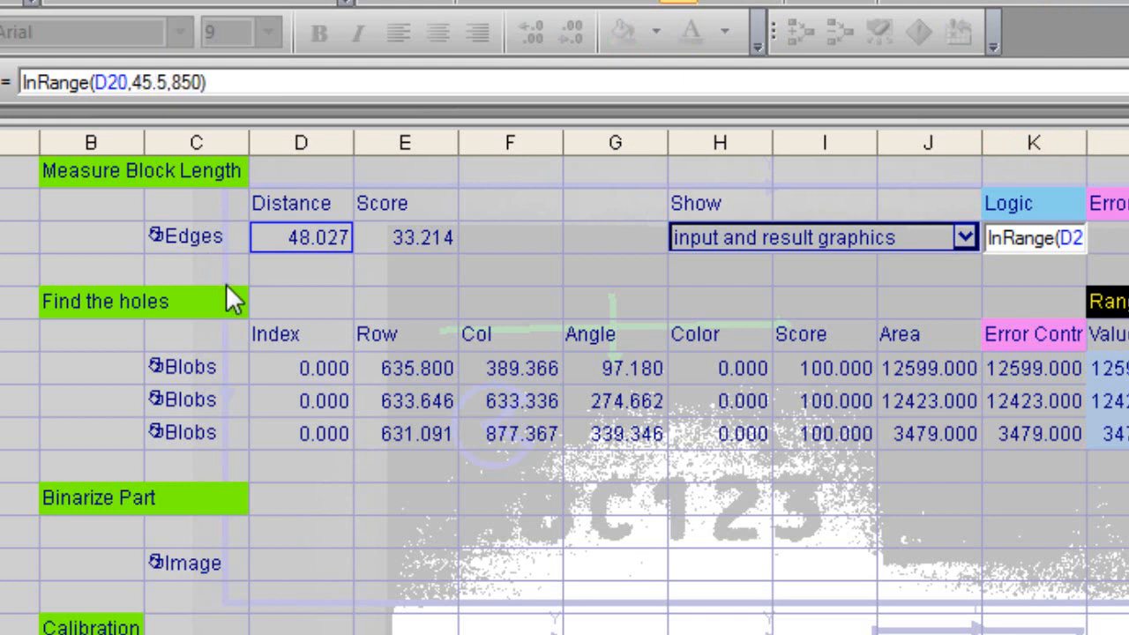
left_click(202, 82)
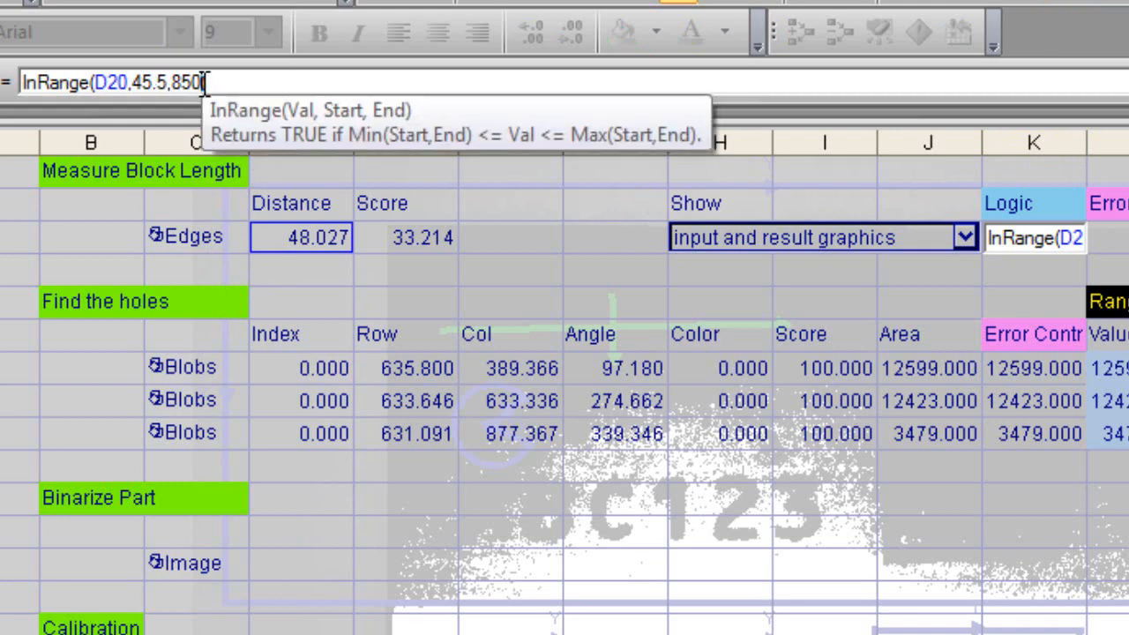
double_click(181, 82)
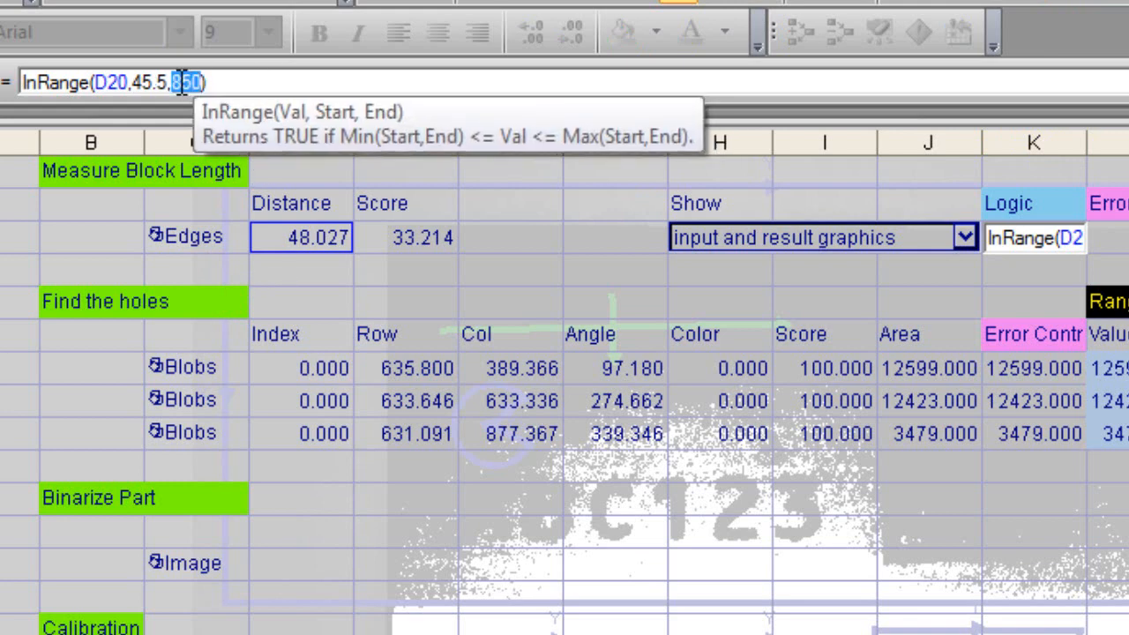
type("50.5")
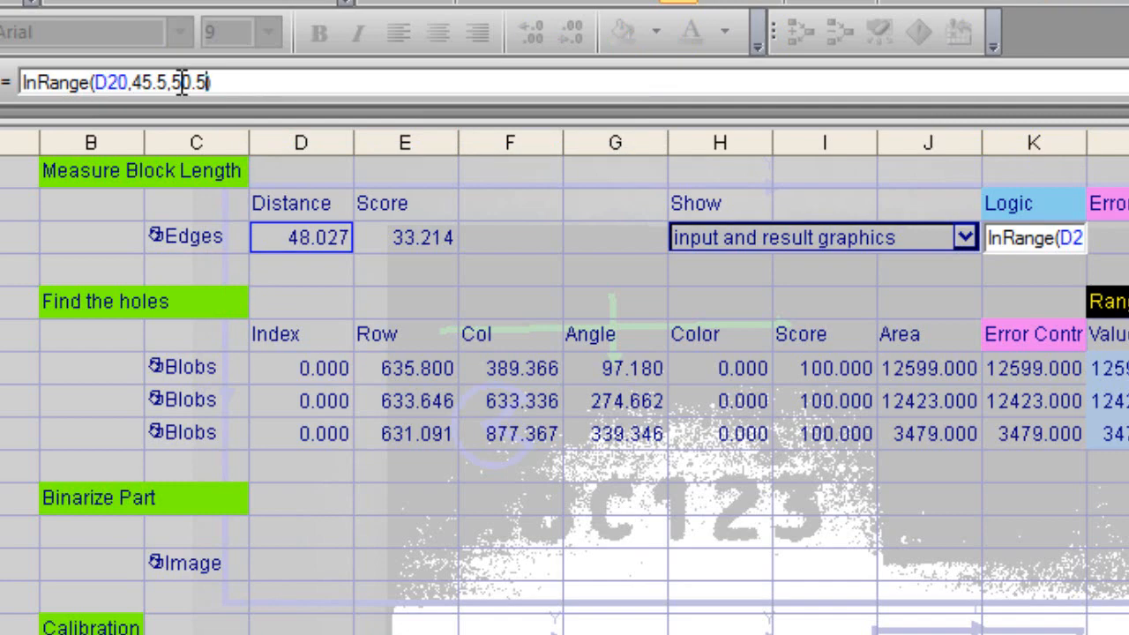
type(")")
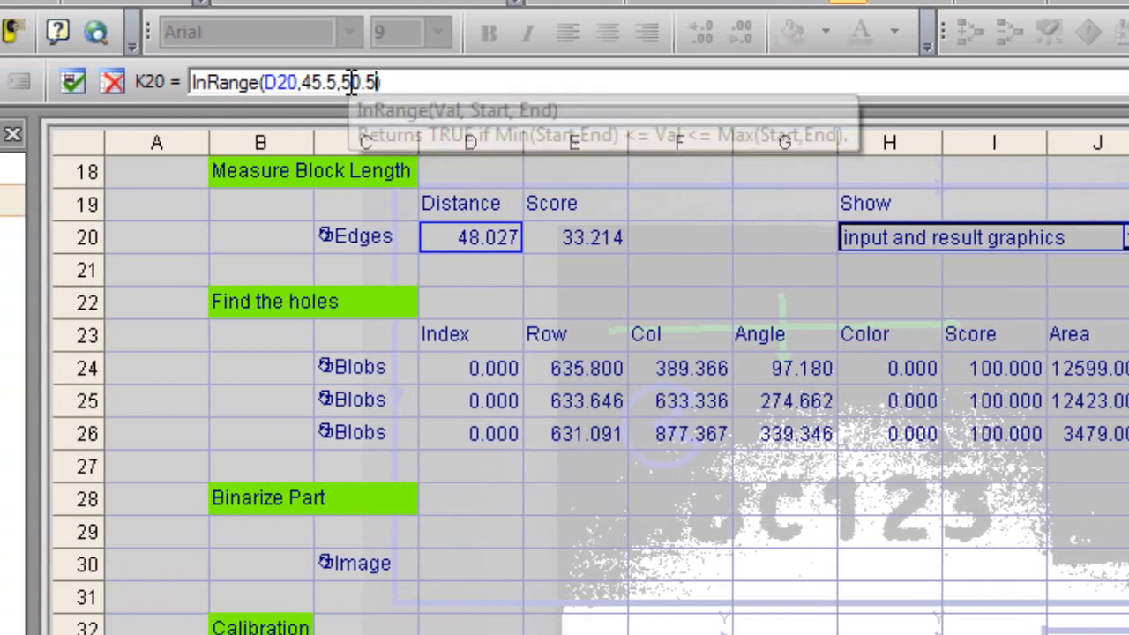
left_click(97, 78)
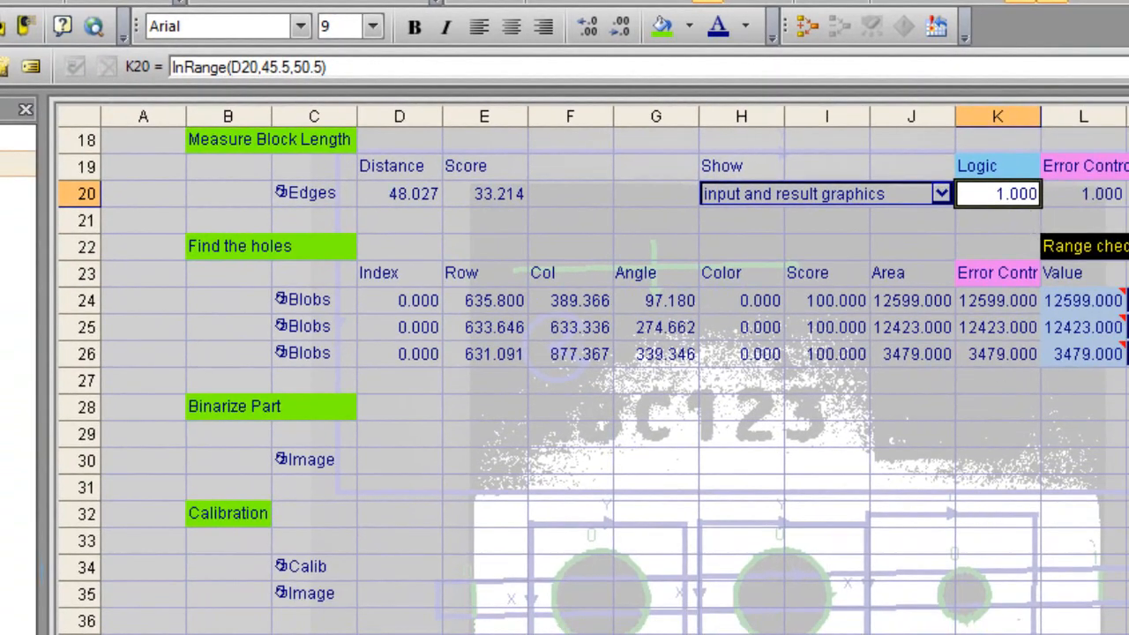
Step: Switch the sensor online to run the inspection with the calibrated block length measurement
key("ctrl+F8")
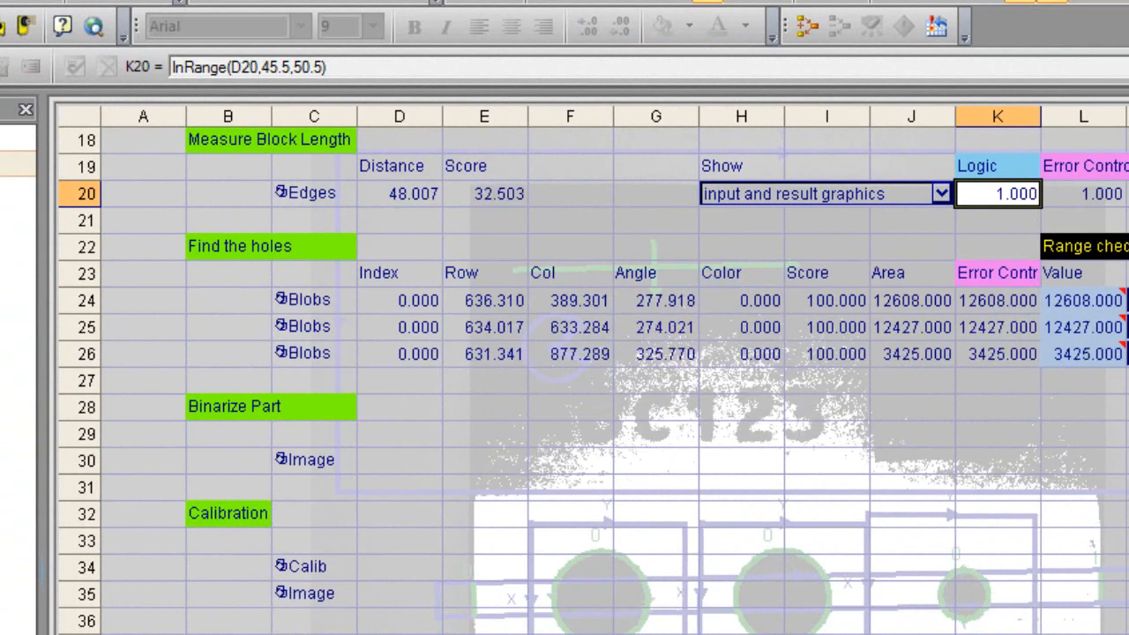